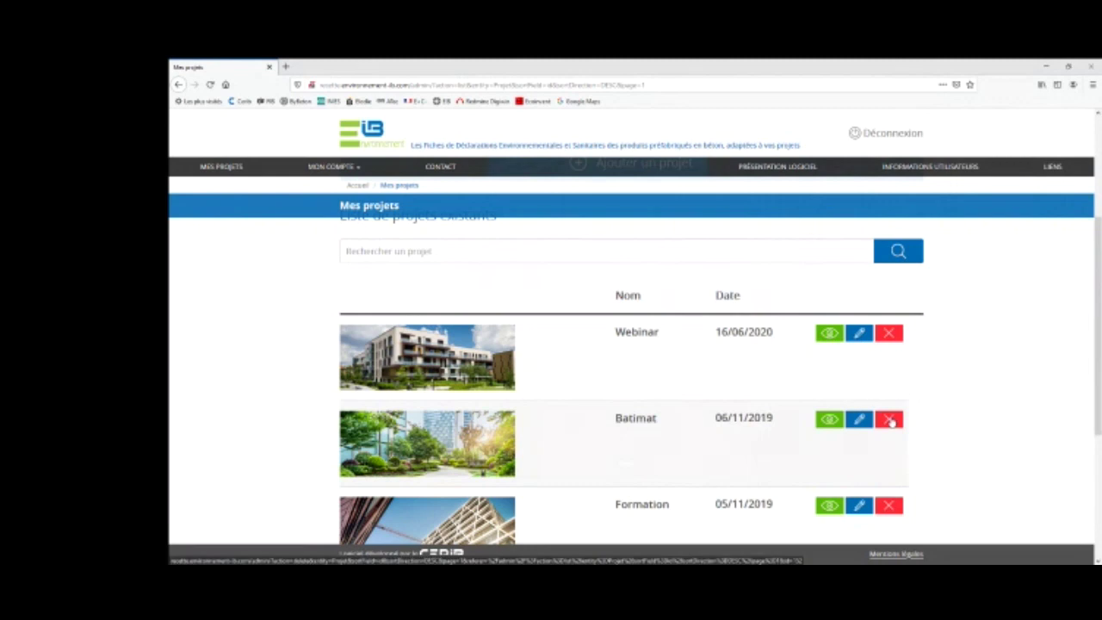
Step: Delete the Batimat project from the list of existing projects and accept the deletion
left_click(891, 419)
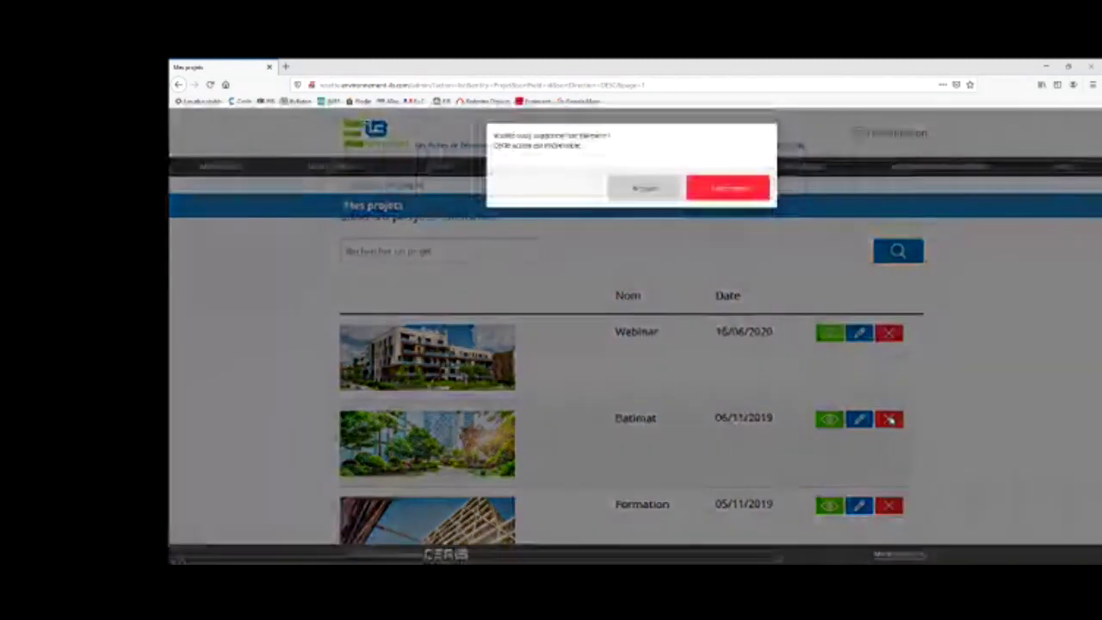
left_click(725, 190)
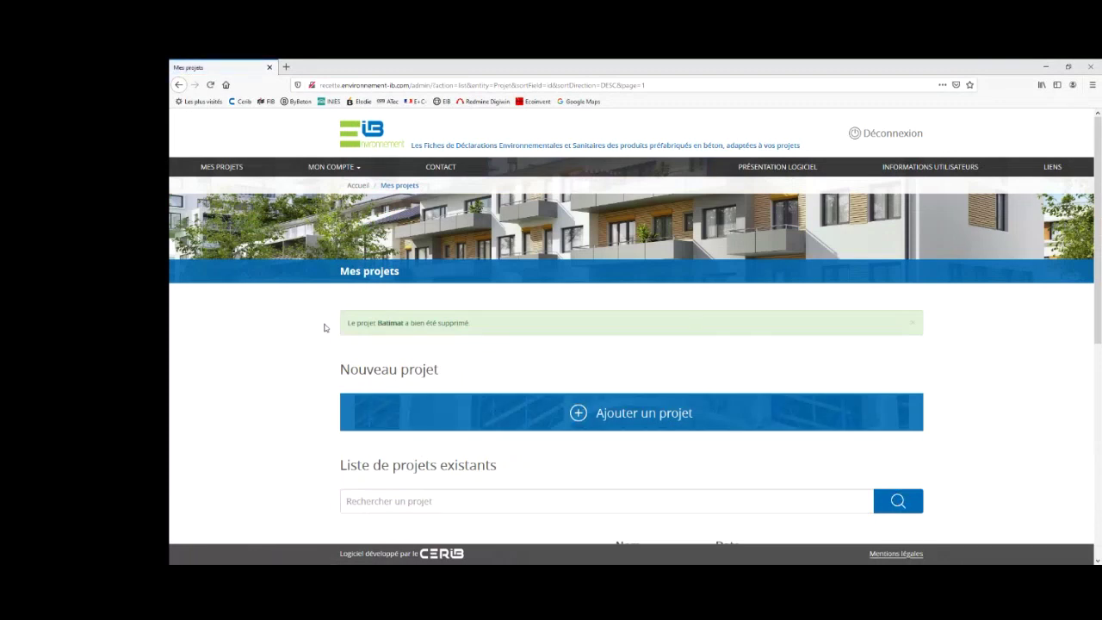
Step: Open the Webinar project's details and start creating a new product in it
scroll(325, 327, "down", 1)
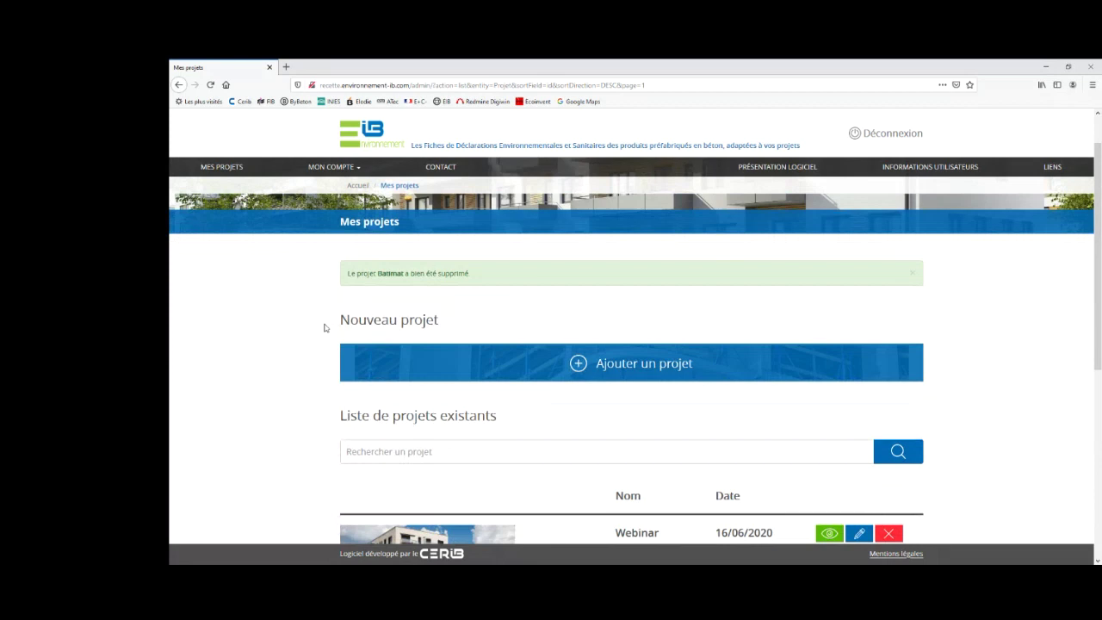
scroll(324, 327, "down", 2)
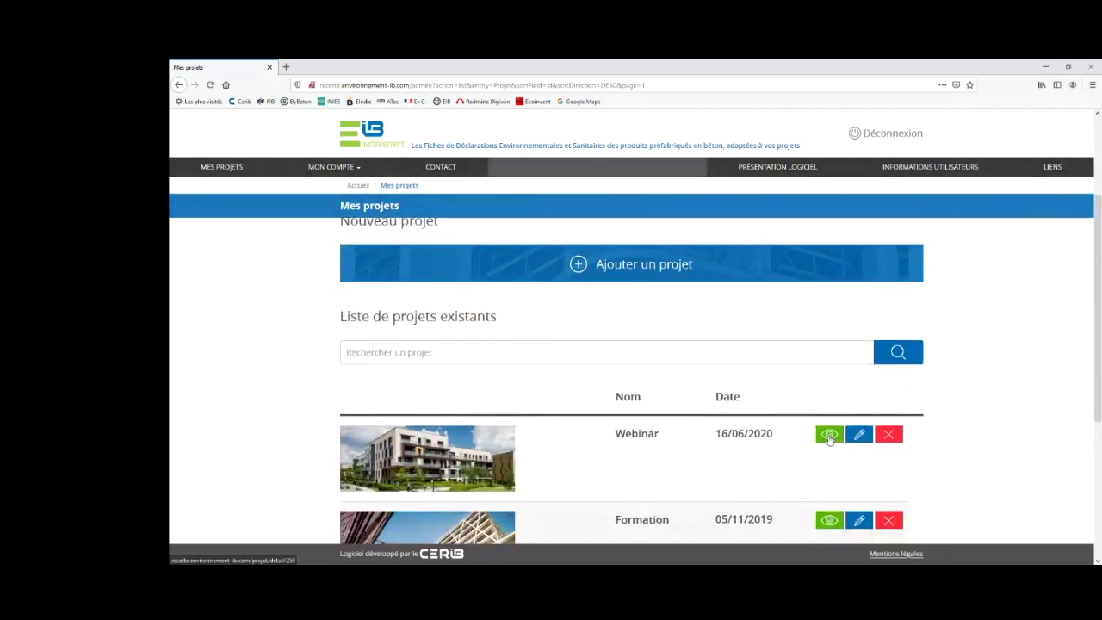
left_click(829, 437)
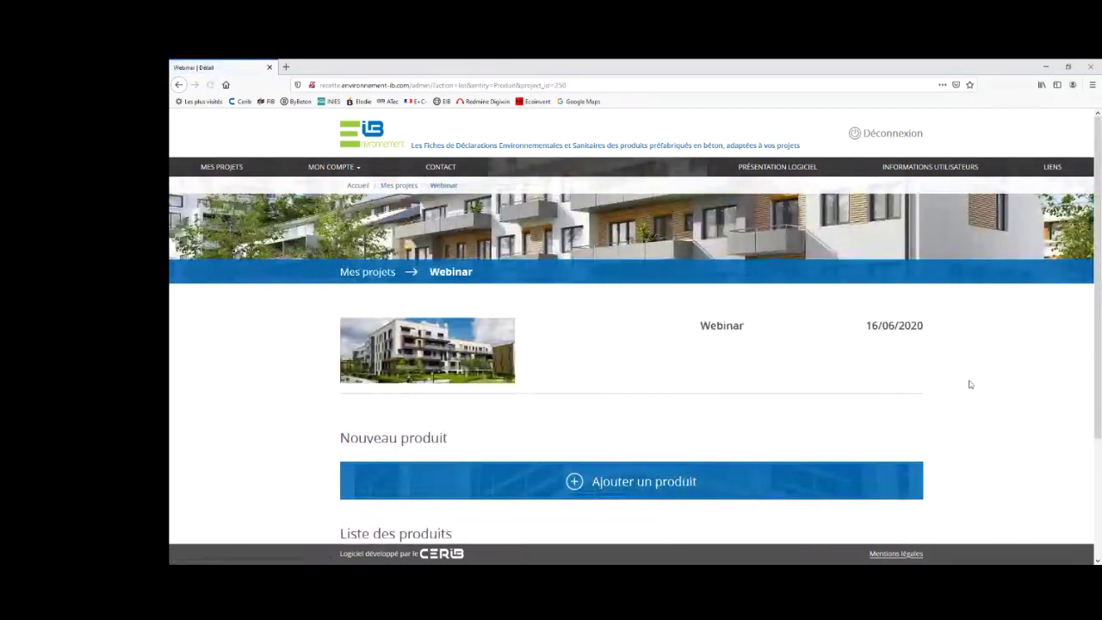
scroll(970, 384, "down", 1)
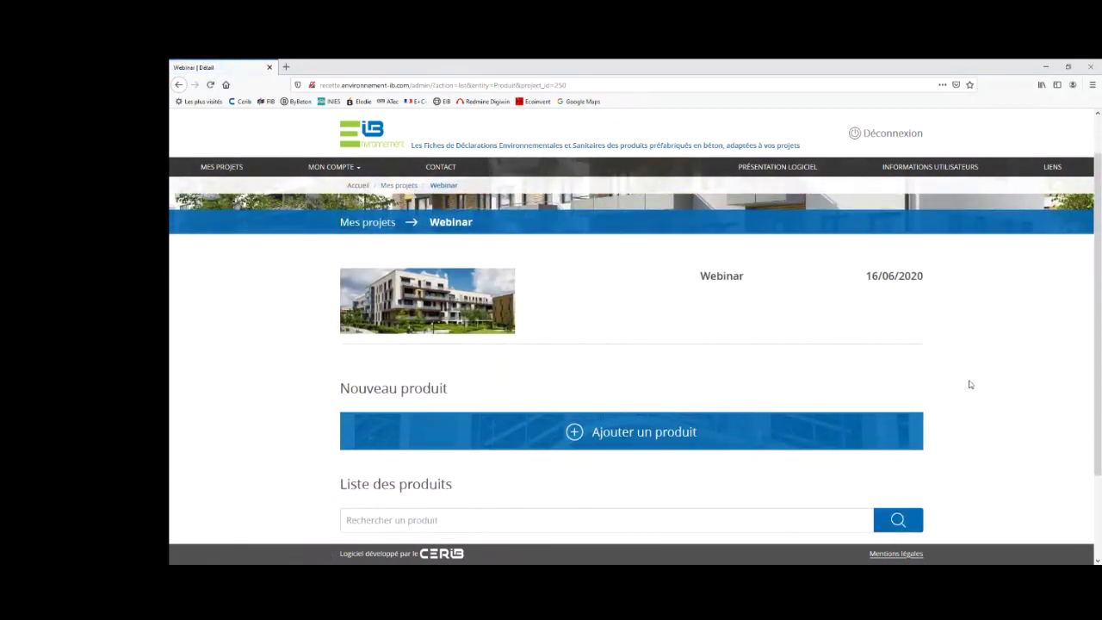
scroll(928, 308, "down", 1)
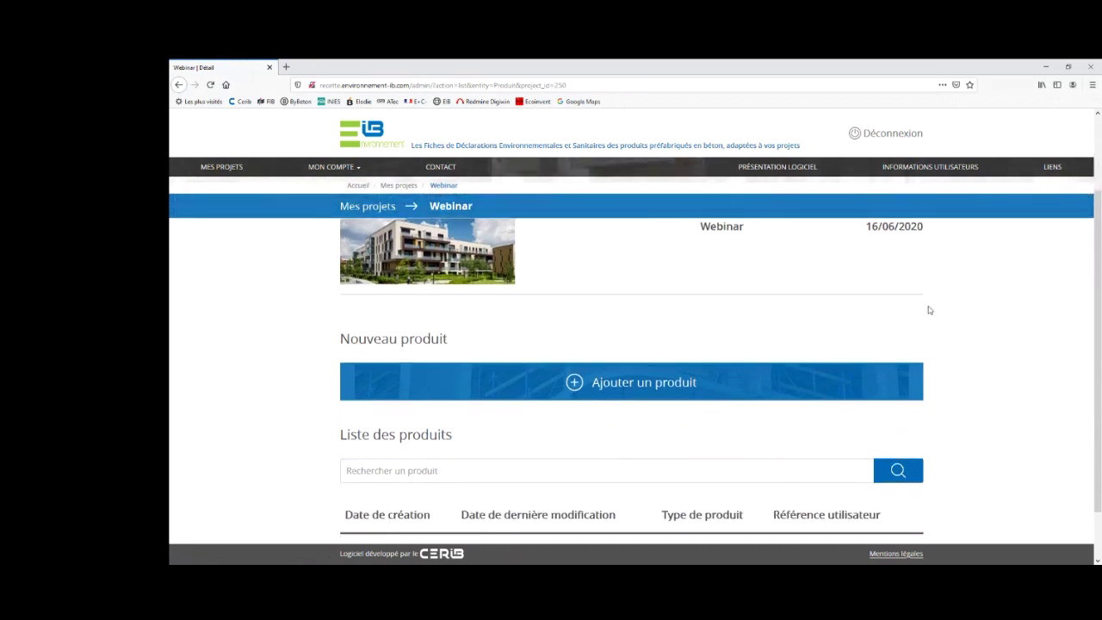
scroll(929, 310, "down", 1)
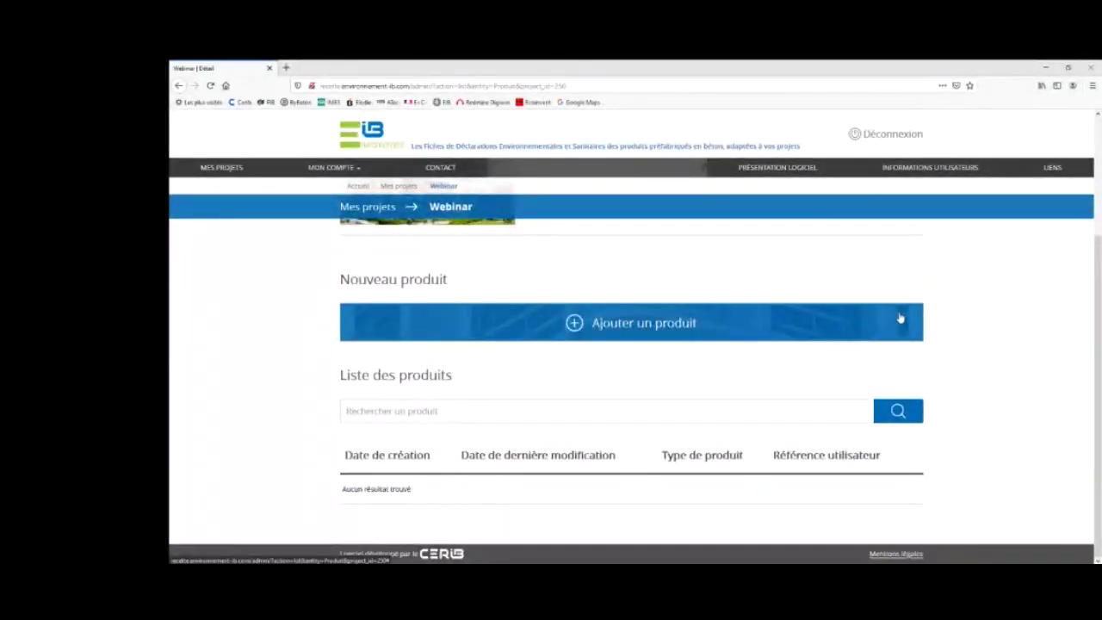
left_click(900, 319)
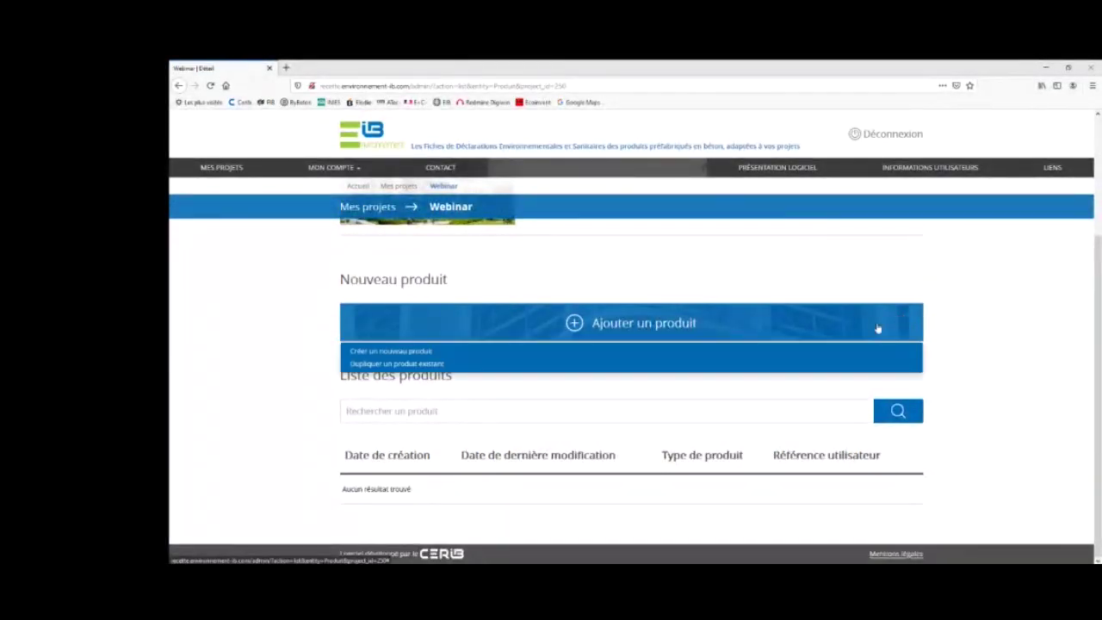
left_click(664, 358)
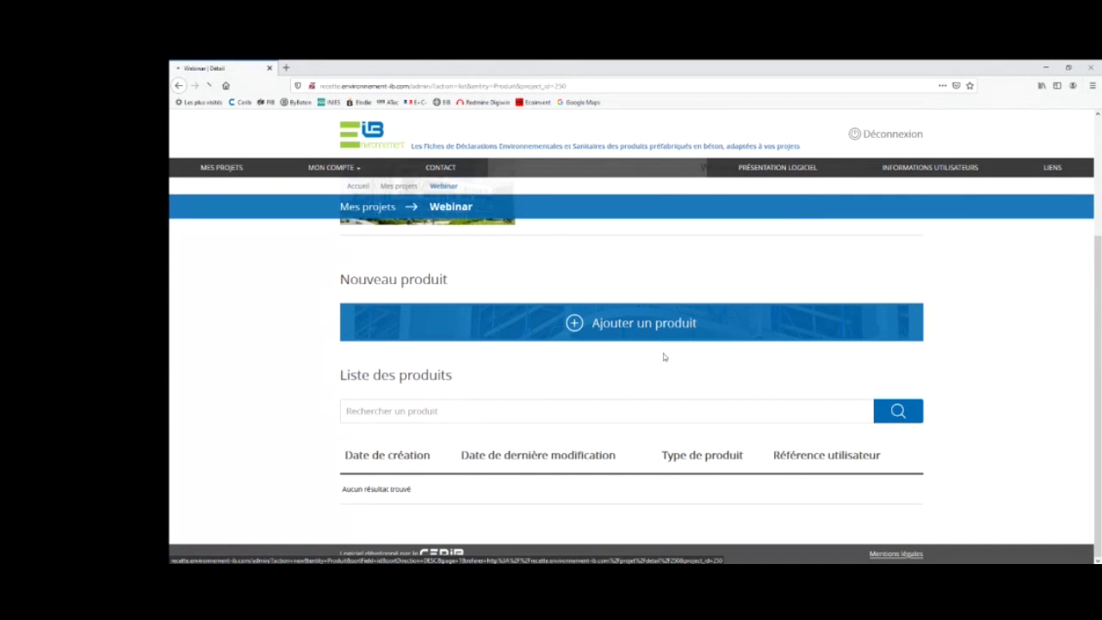
Step: Set the product type to "Poutre en béton précontraint" and its reference to "Poutre test"
left_click(574, 337)
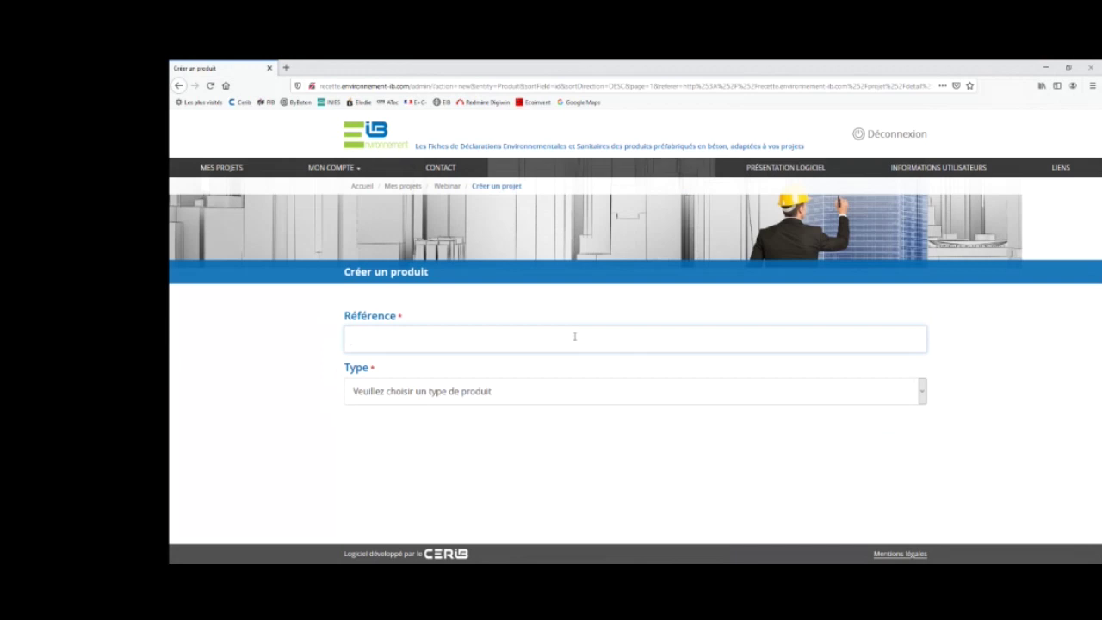
left_click(528, 400)
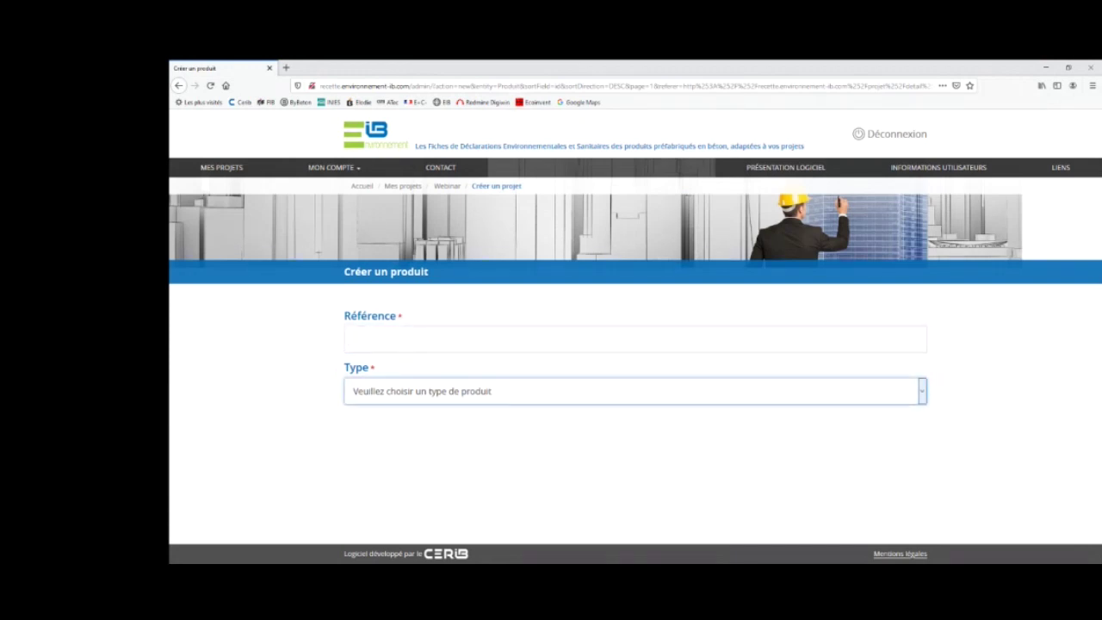
left_click(475, 431)
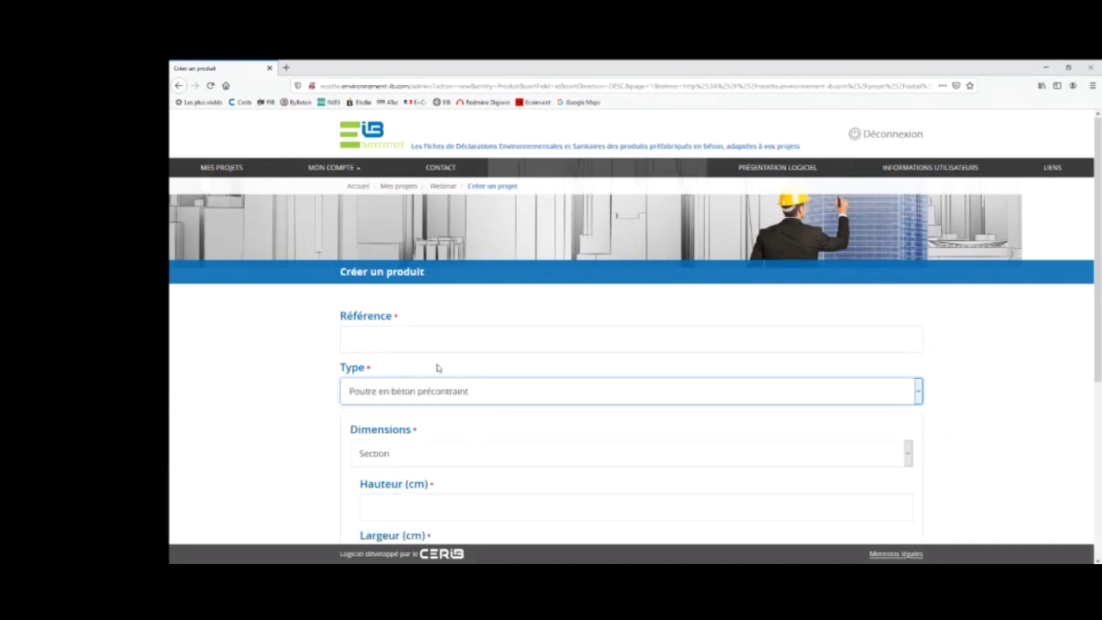
left_click(406, 339)
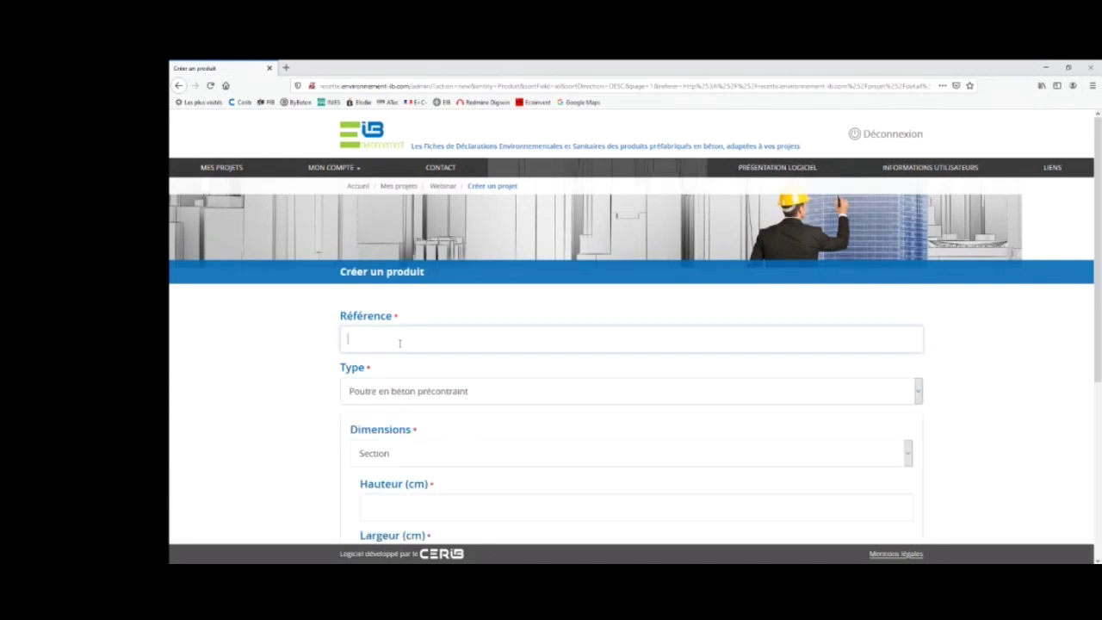
type("Poutre test")
left_click(287, 372)
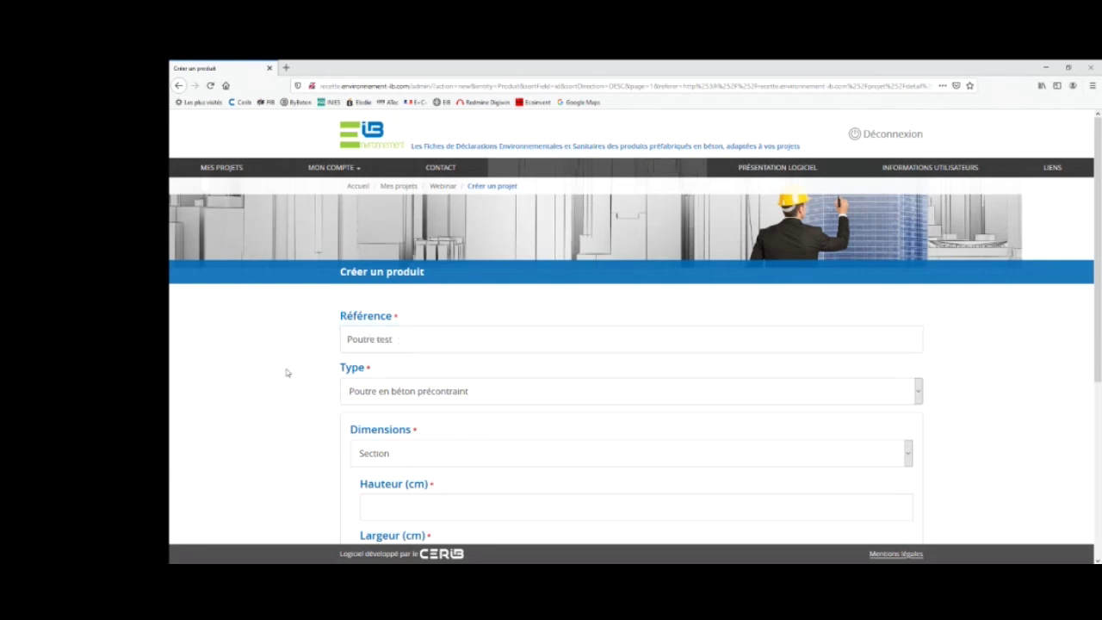
Step: Review the product form's fields for dimensions, concrete strength class, steel rate and delivery distance
scroll(286, 371, "down", 2)
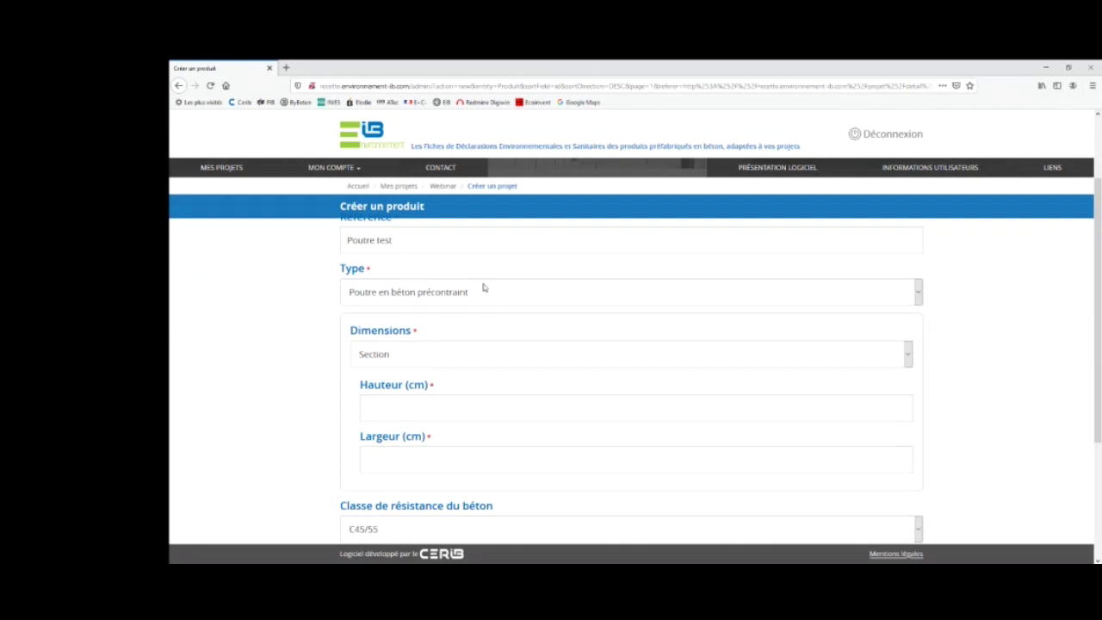
scroll(295, 310, "down", 1)
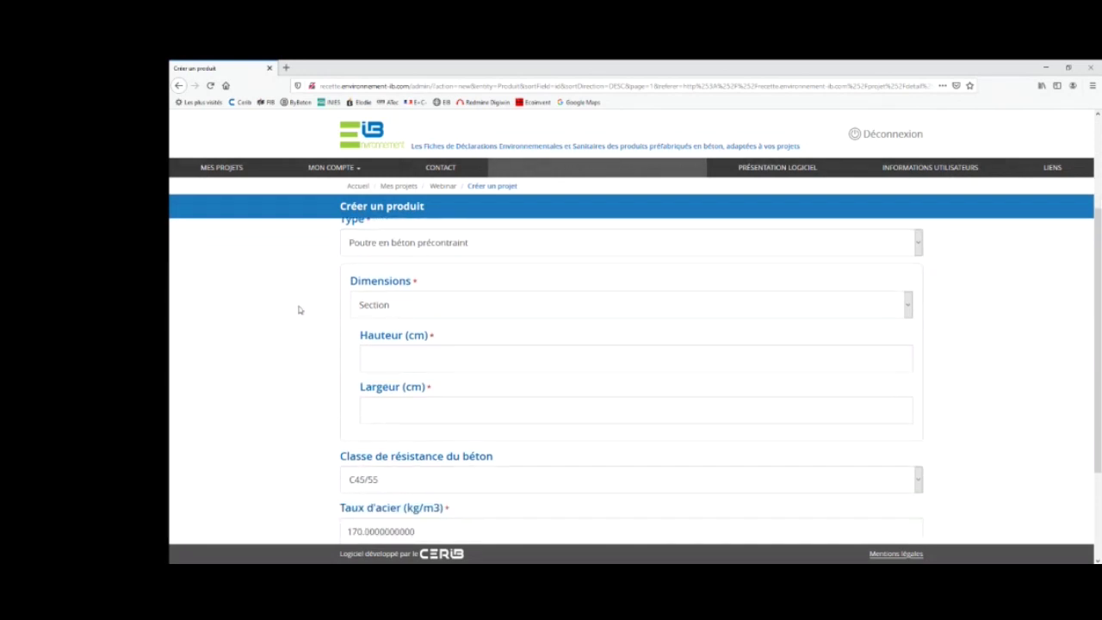
scroll(298, 310, "up", 1)
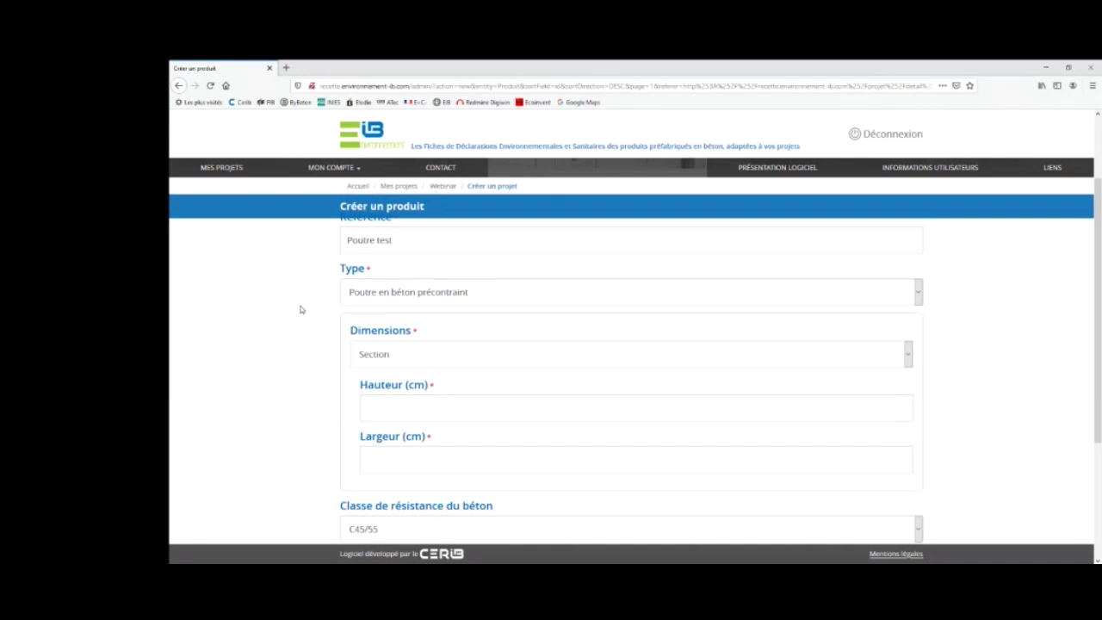
scroll(300, 310, "down", 1)
scroll(301, 309, "down", 3)
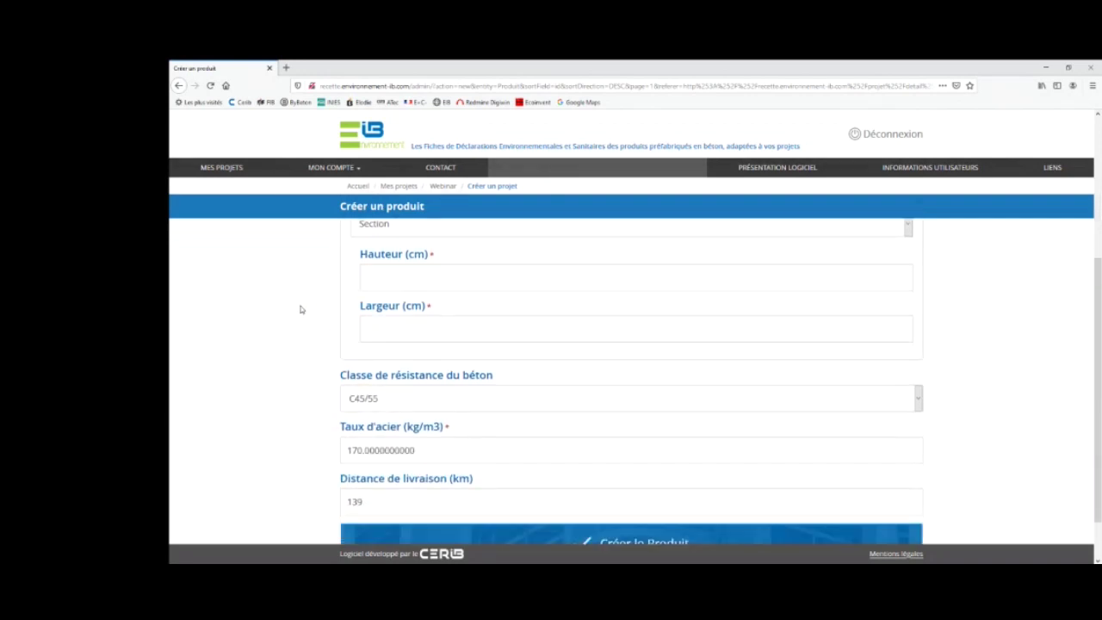
scroll(301, 310, "up", 3)
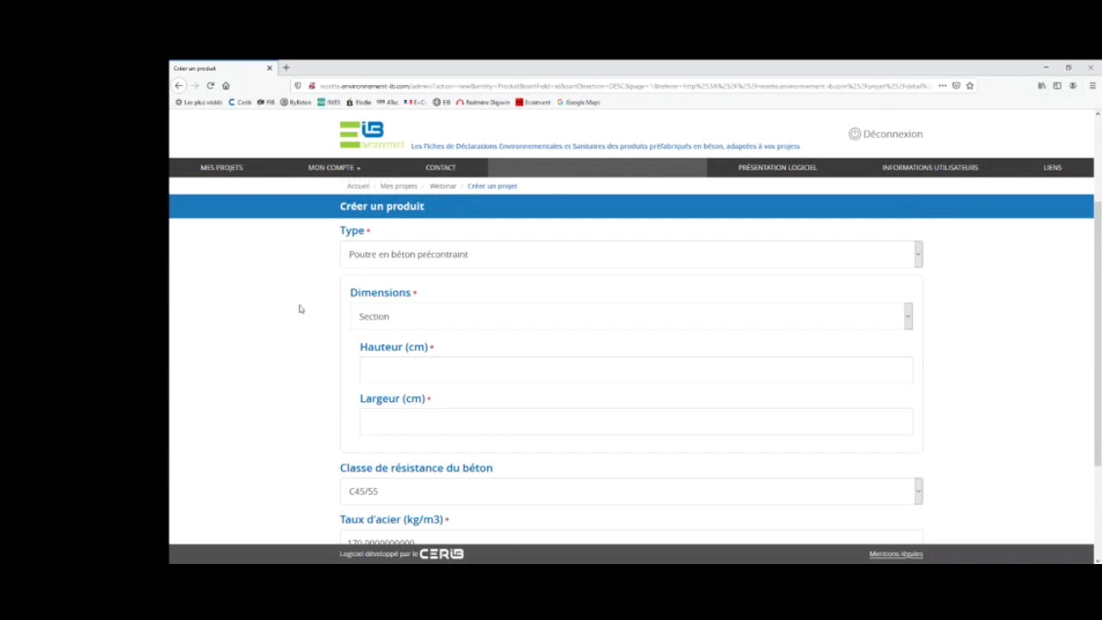
Step: Try the Masse option for the beam's dimensions and return to the Section option with its height field
left_click(431, 317)
left_click(399, 360)
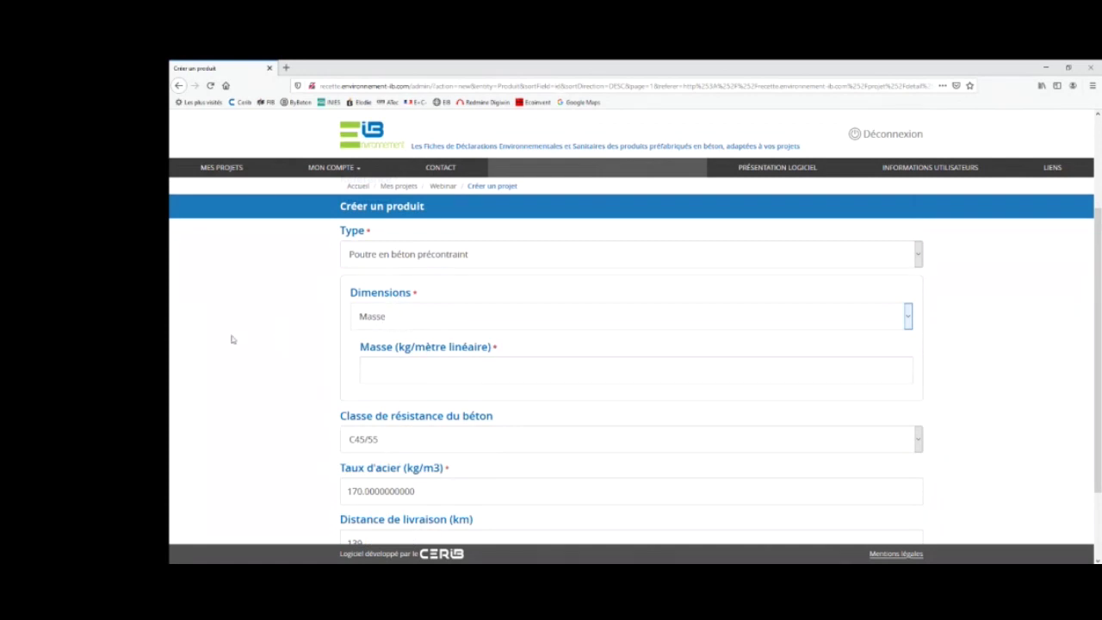
left_click(441, 320)
left_click(413, 342)
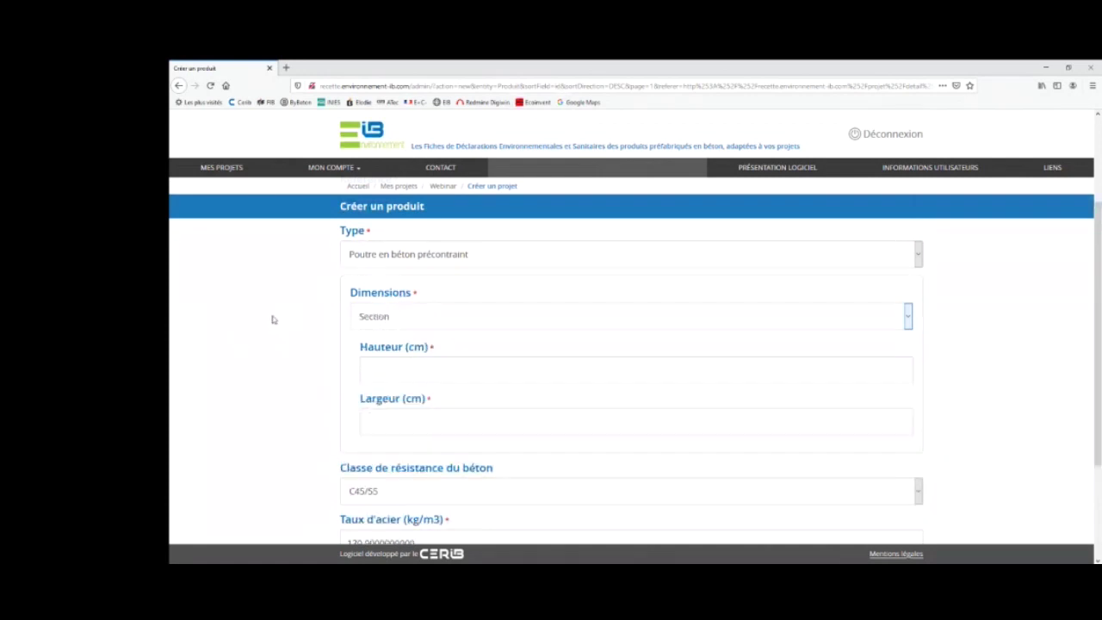
left_click(421, 365)
Step: Define the beam's dimensions by Masse and set the linear mass to 127 kg per metre
scroll(422, 367, "down", 3)
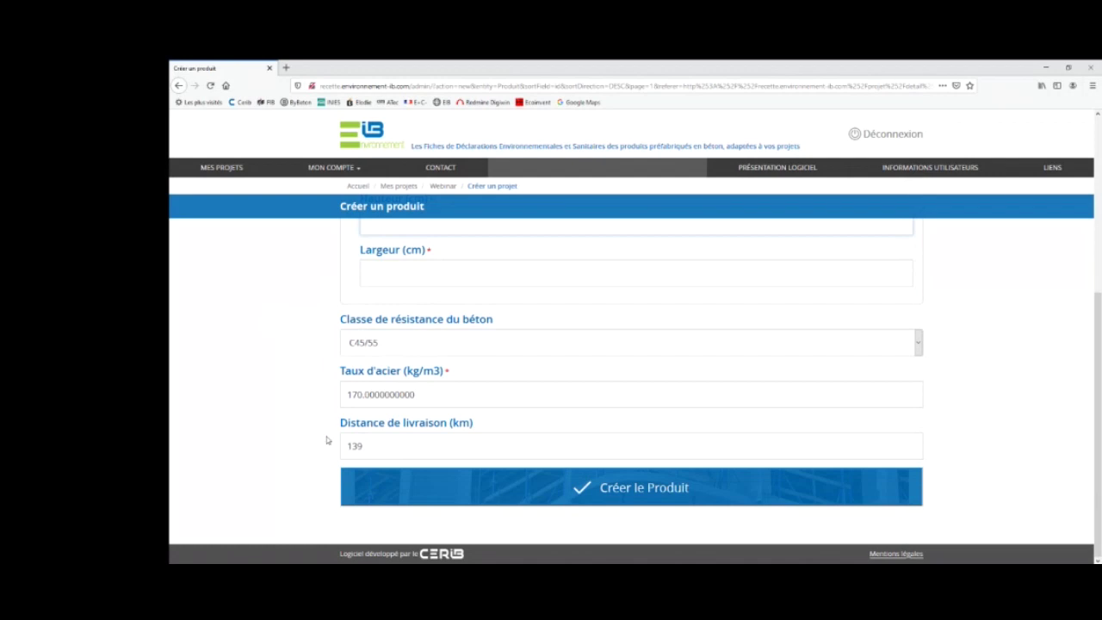
scroll(323, 321, "up", 1)
scroll(323, 321, "up", 1)
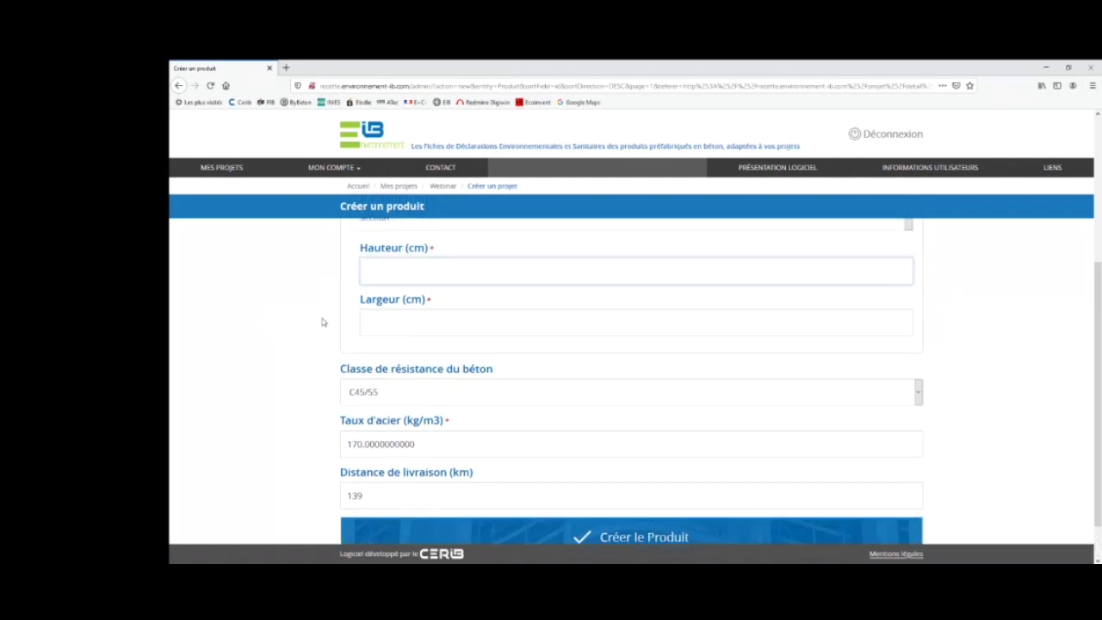
scroll(322, 320, "up", 2)
left_click(402, 272)
left_click(383, 306)
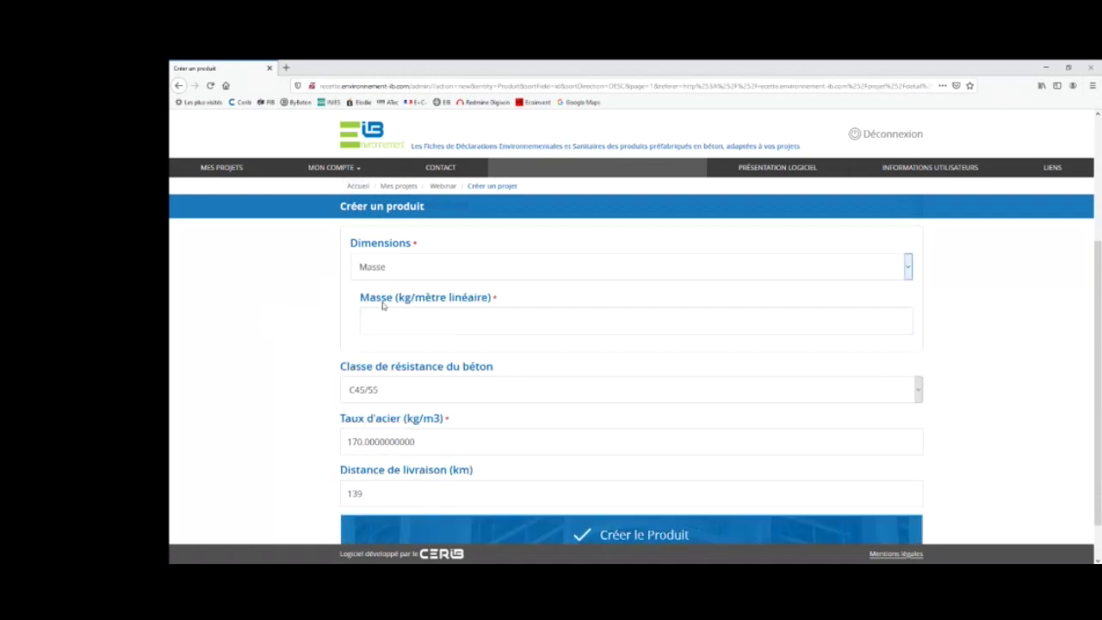
left_click(383, 316)
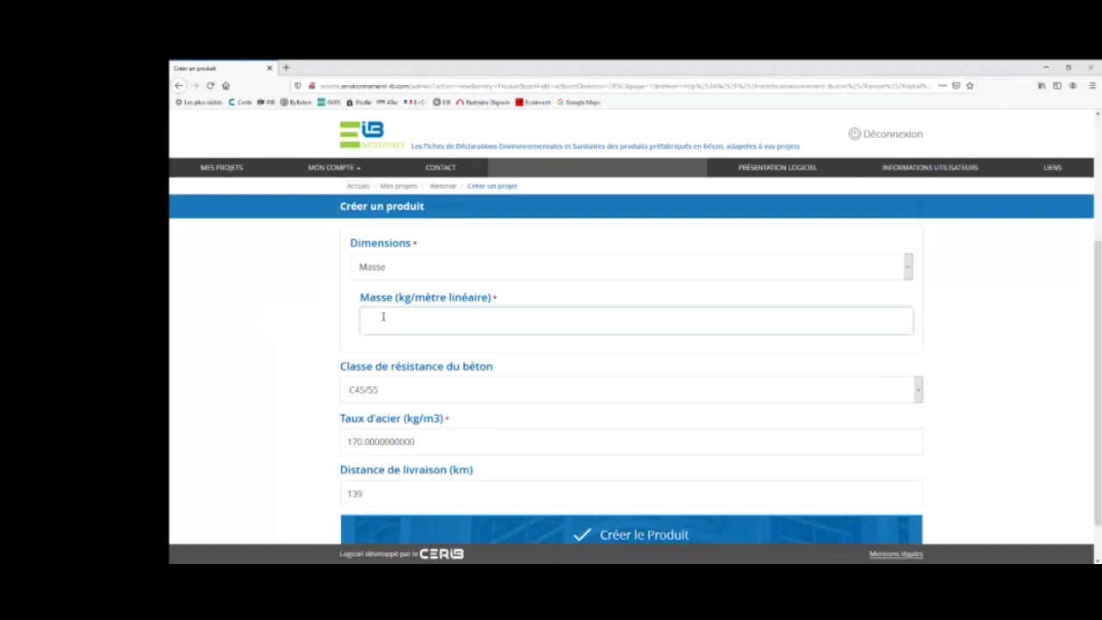
type("127")
left_click(317, 321)
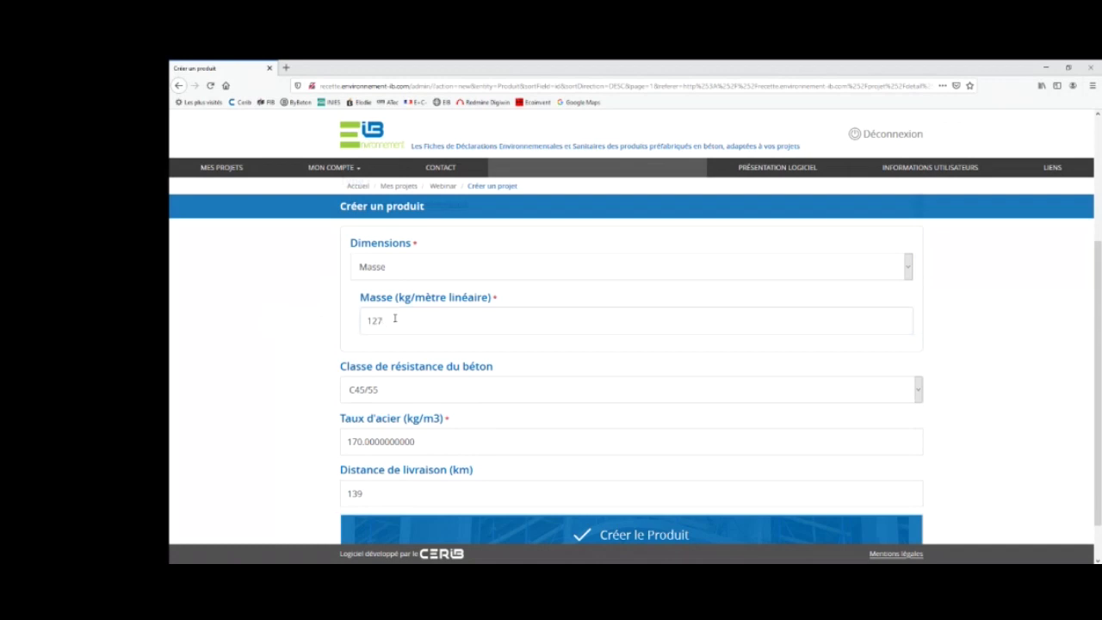
Step: Try a linear mass of 300 kg per metre and set it back to 127
left_click_drag(387, 321, 352, 321)
type("300")
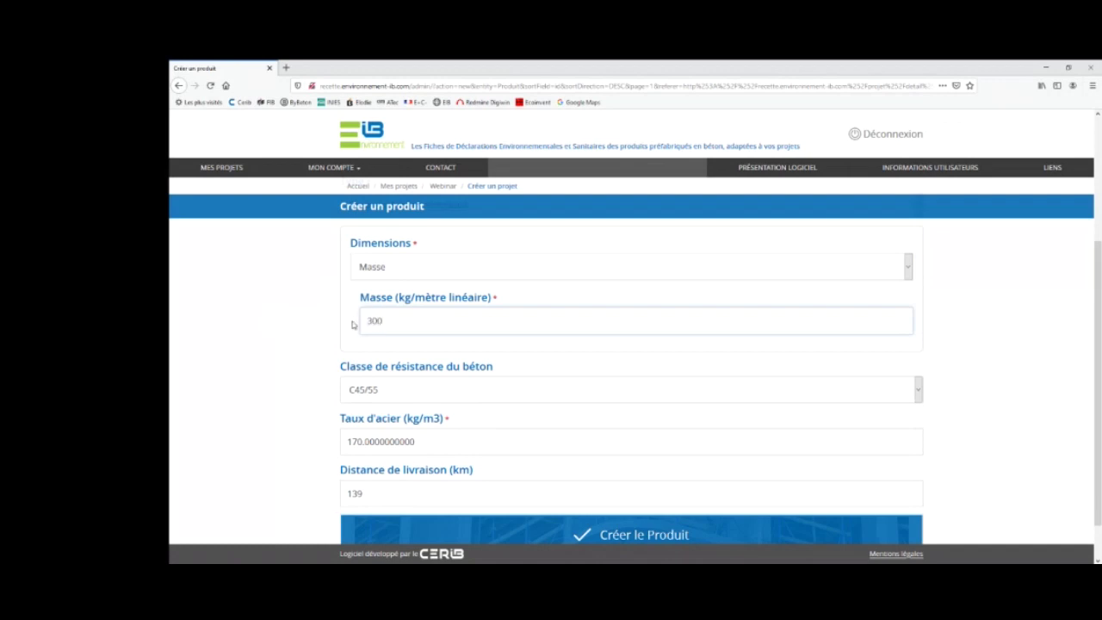
left_click(315, 332)
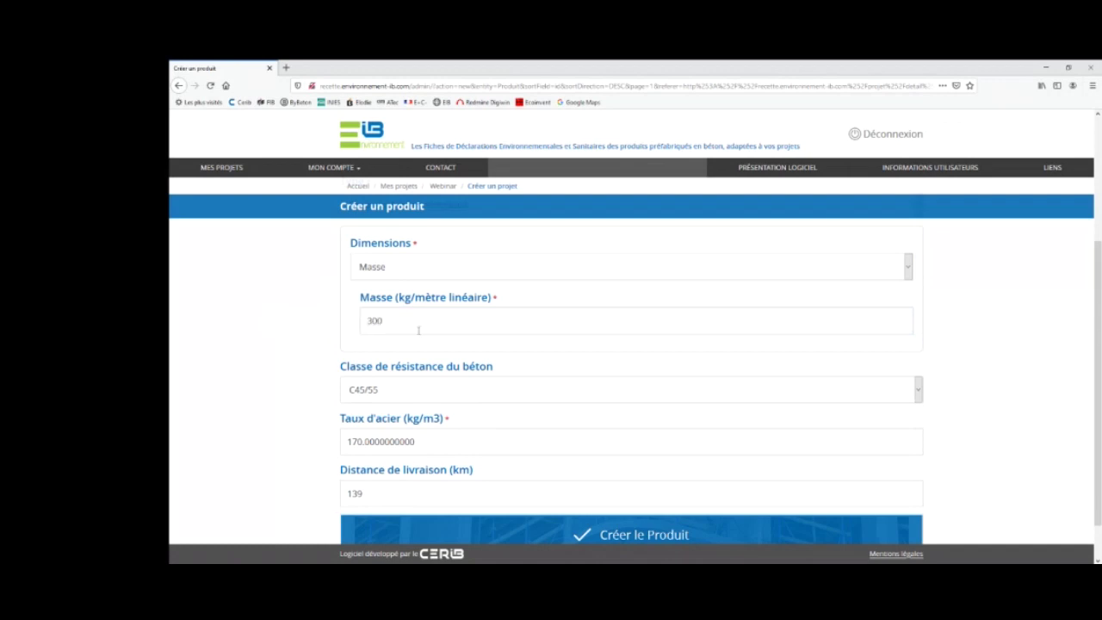
left_click_drag(377, 320, 348, 320)
type("127")
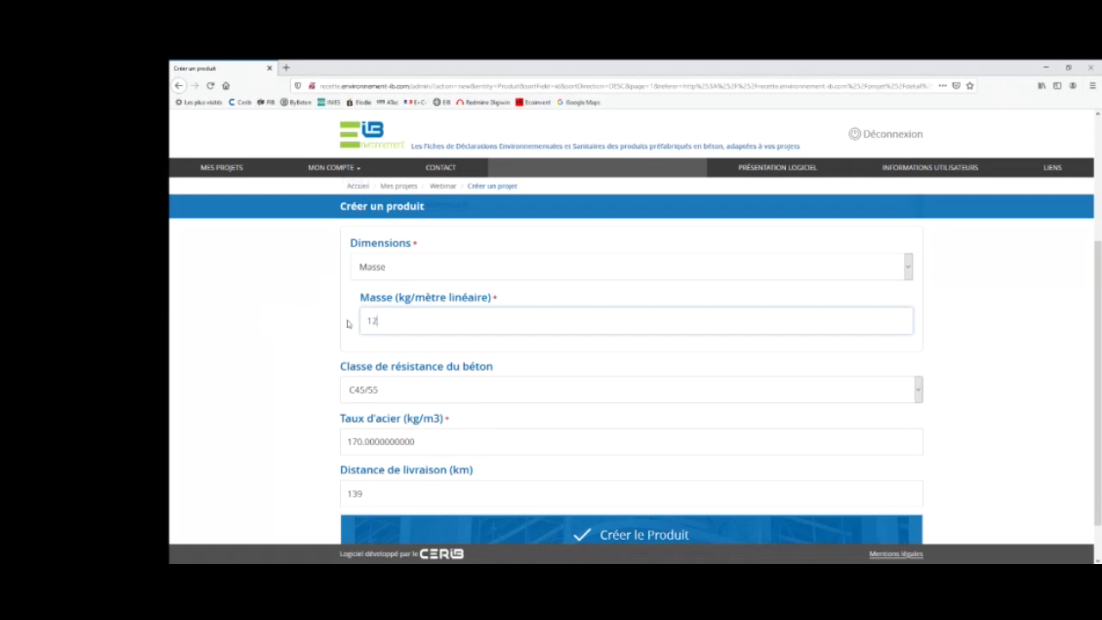
left_click(334, 330)
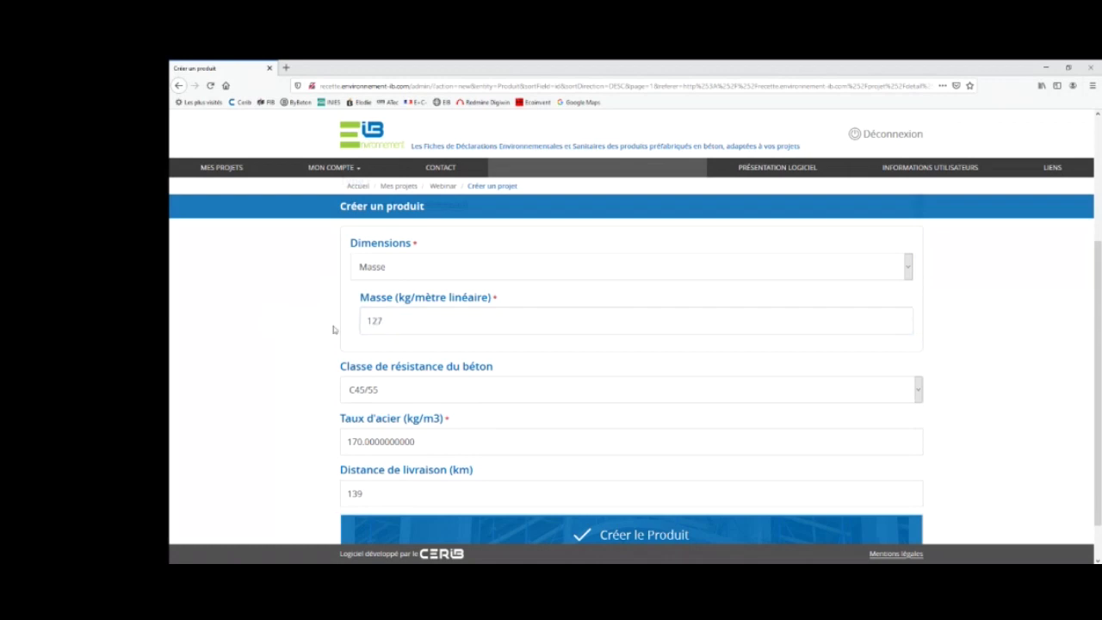
Step: Create the product with concrete strength class C45/55 and view its entry in the project's product list
left_click(409, 389)
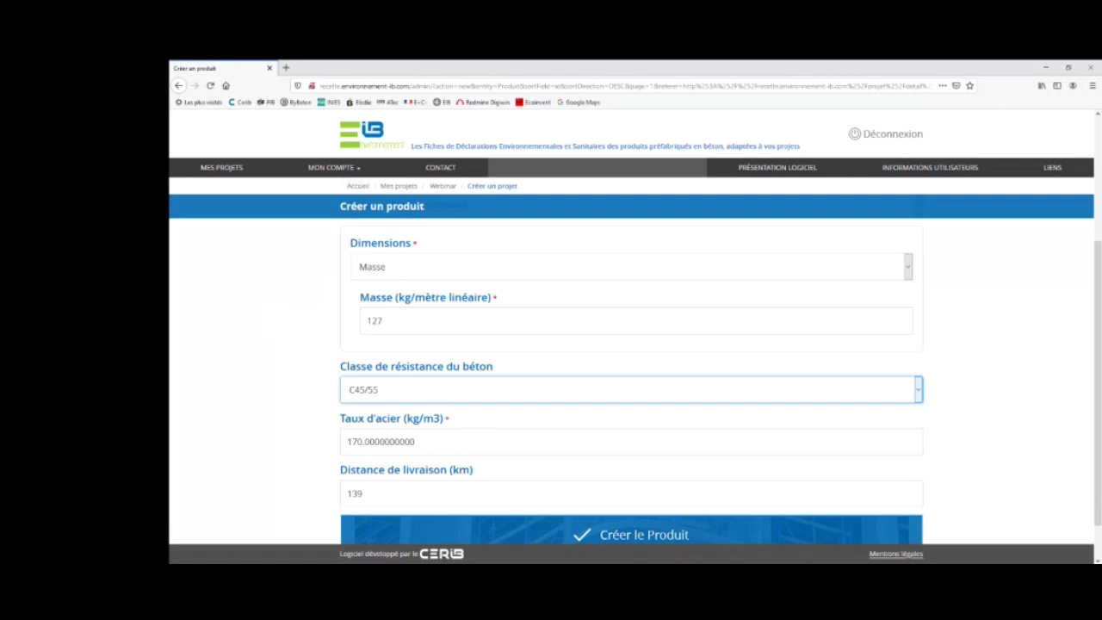
left_click(317, 379)
scroll(315, 377, "down", 1)
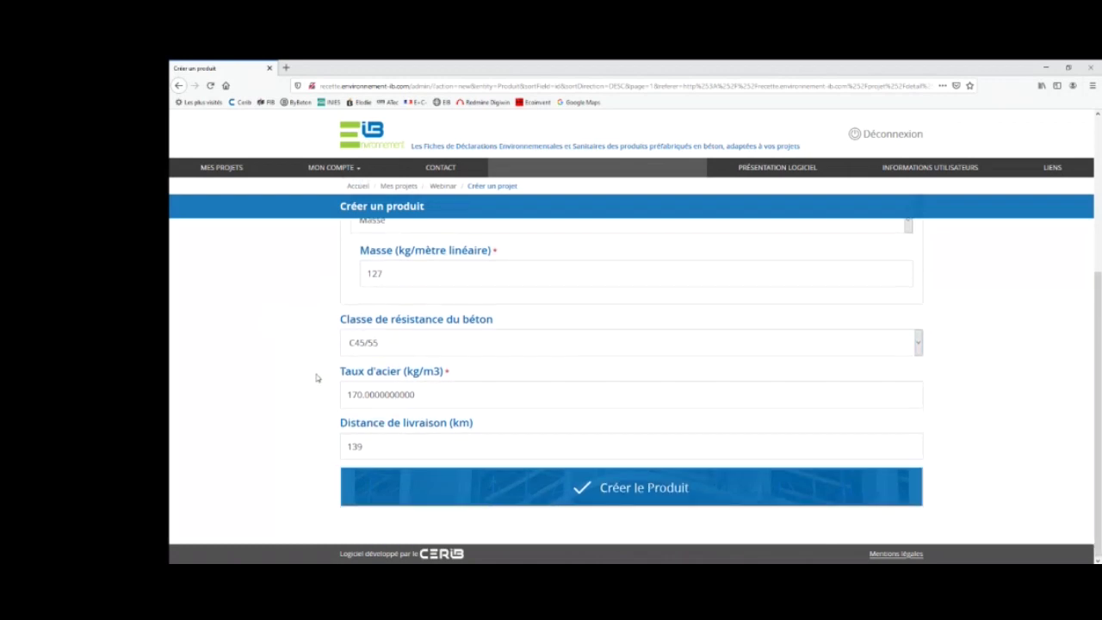
left_click(656, 495)
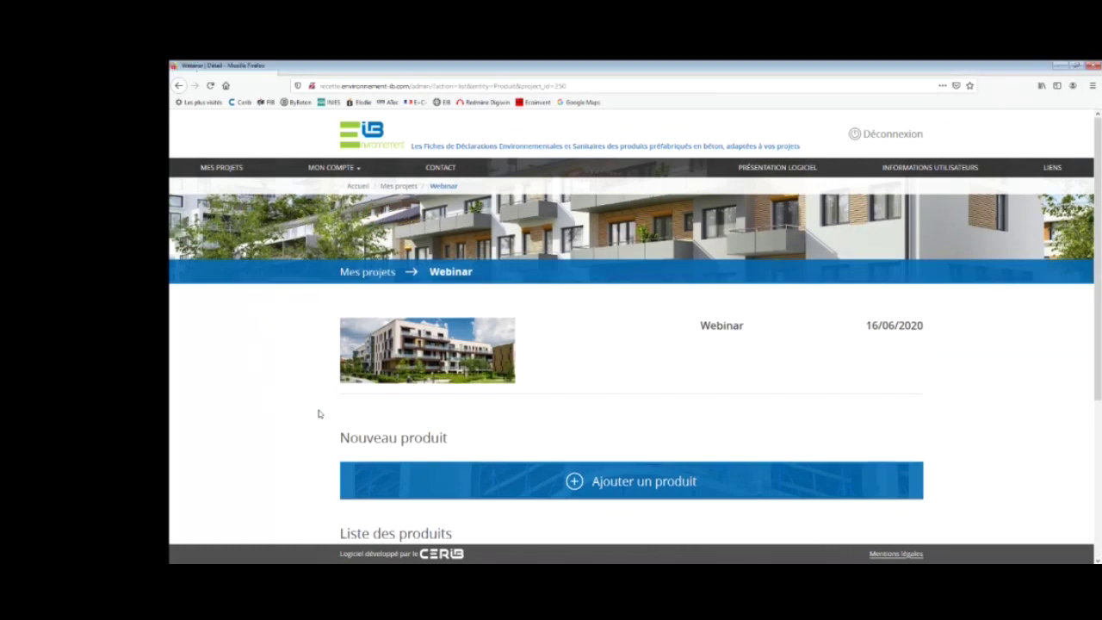
scroll(319, 412, "down", 3)
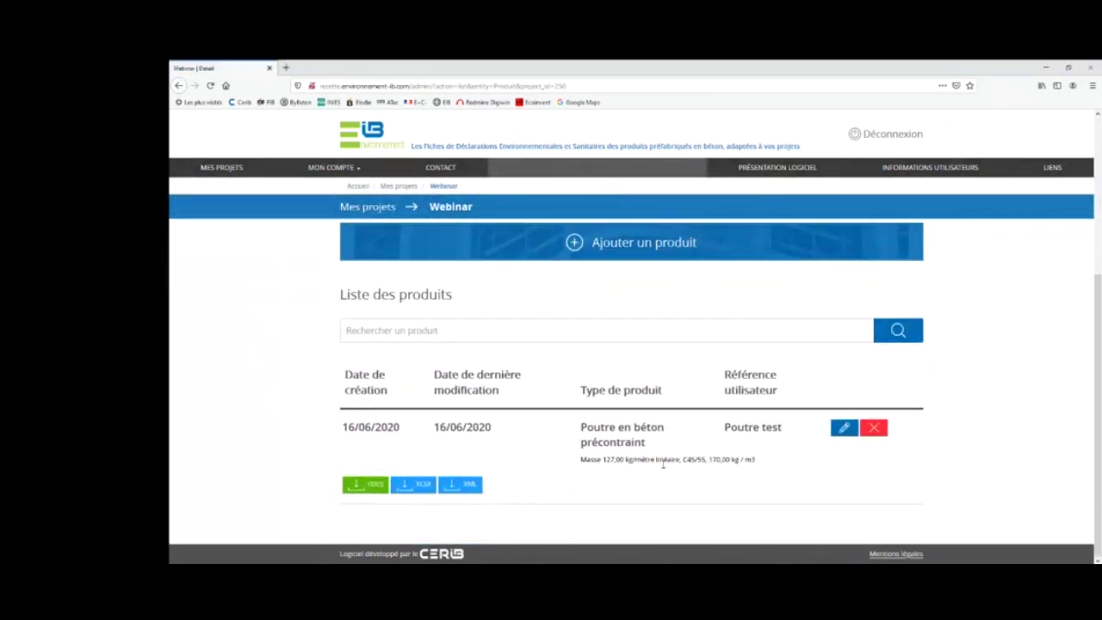
Step: Download the FDES declaration of Poutre test and examine the linear mass stated on the PDF's cover page
left_click(359, 489)
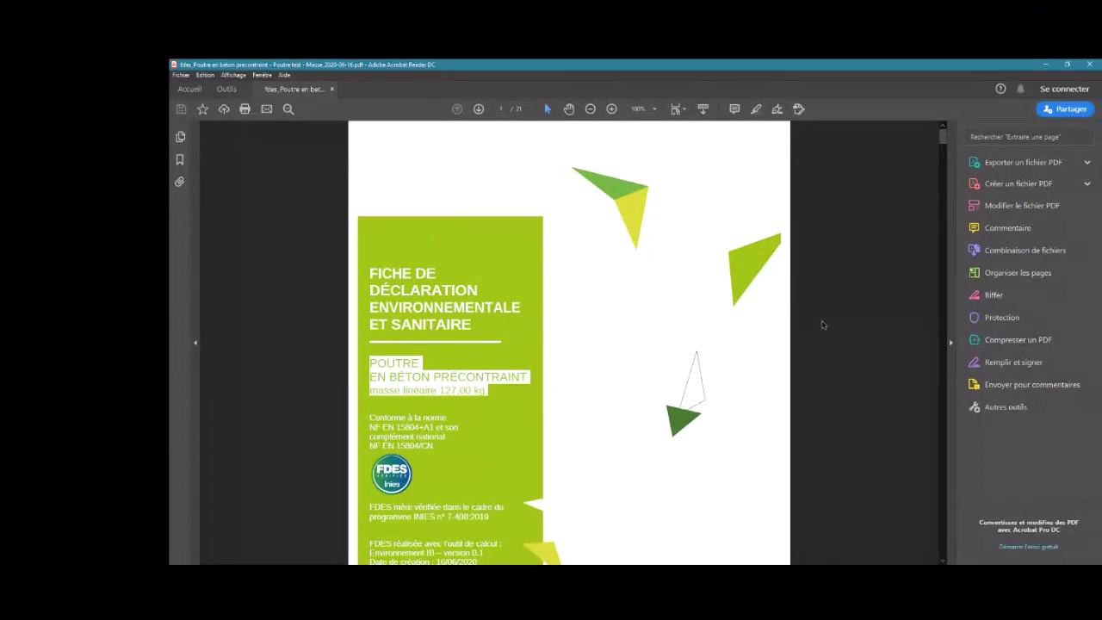
scroll(822, 325, "down", 1)
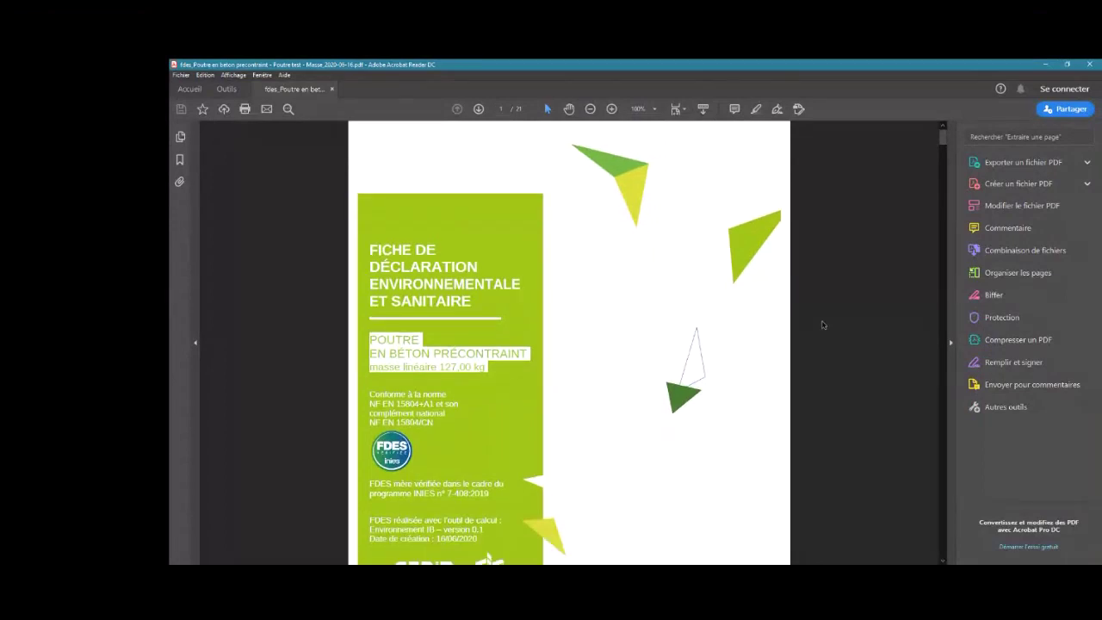
scroll(823, 325, "down", 1)
left_click_drag(370, 344, 486, 344)
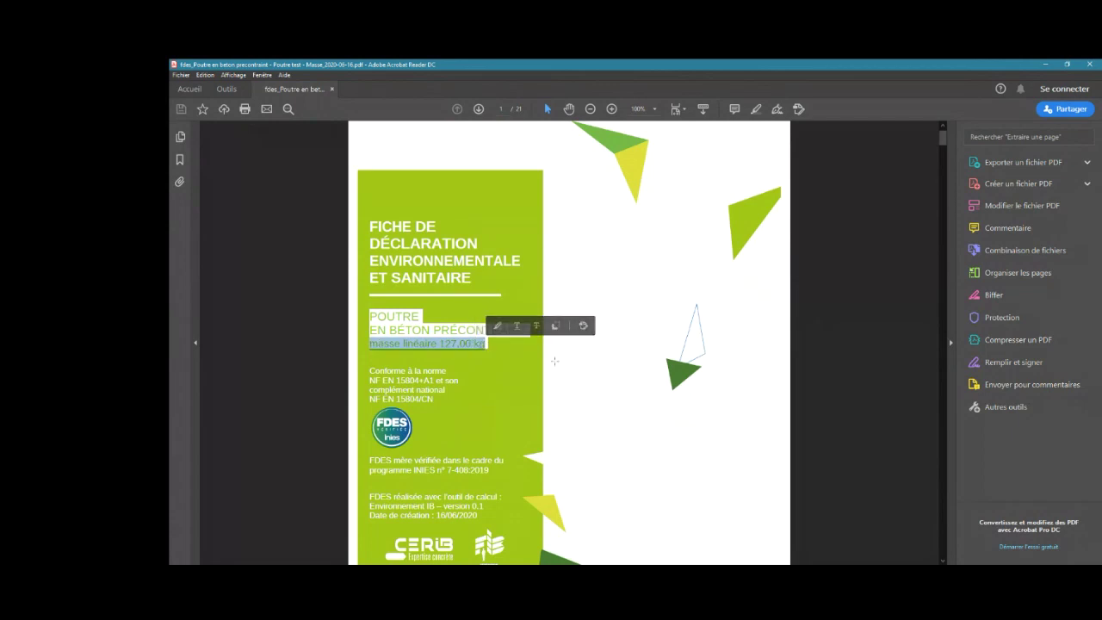
left_click(555, 360)
left_click(852, 361)
scroll(852, 360, "down", 1)
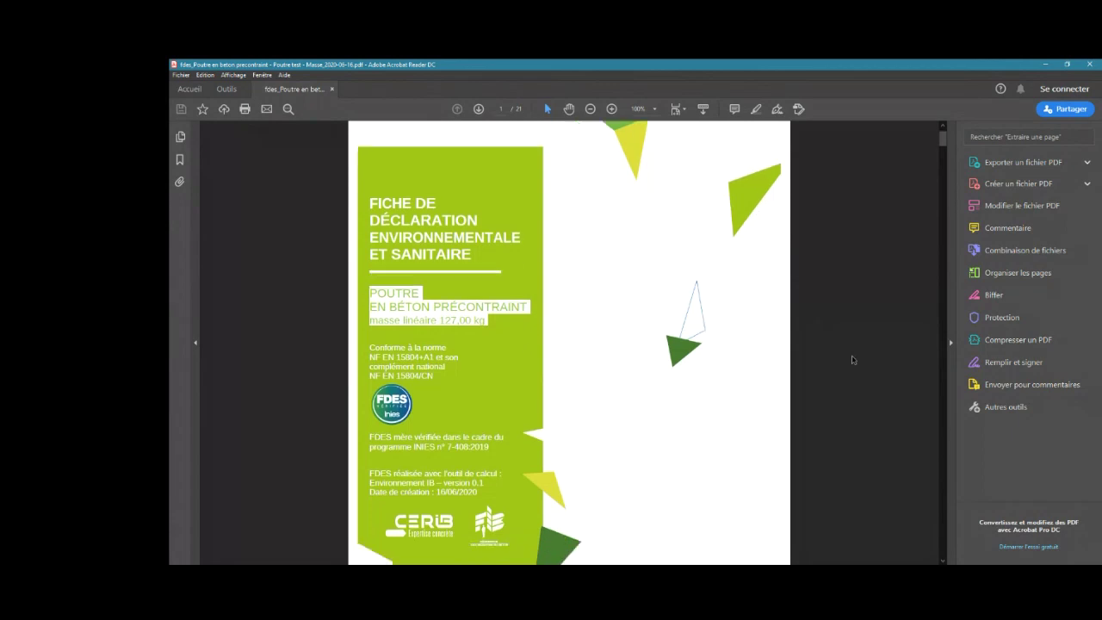
Step: Look through the declaration's product description, construction stages and resource-use tables, and close the PDF
scroll(852, 360, "down", 20)
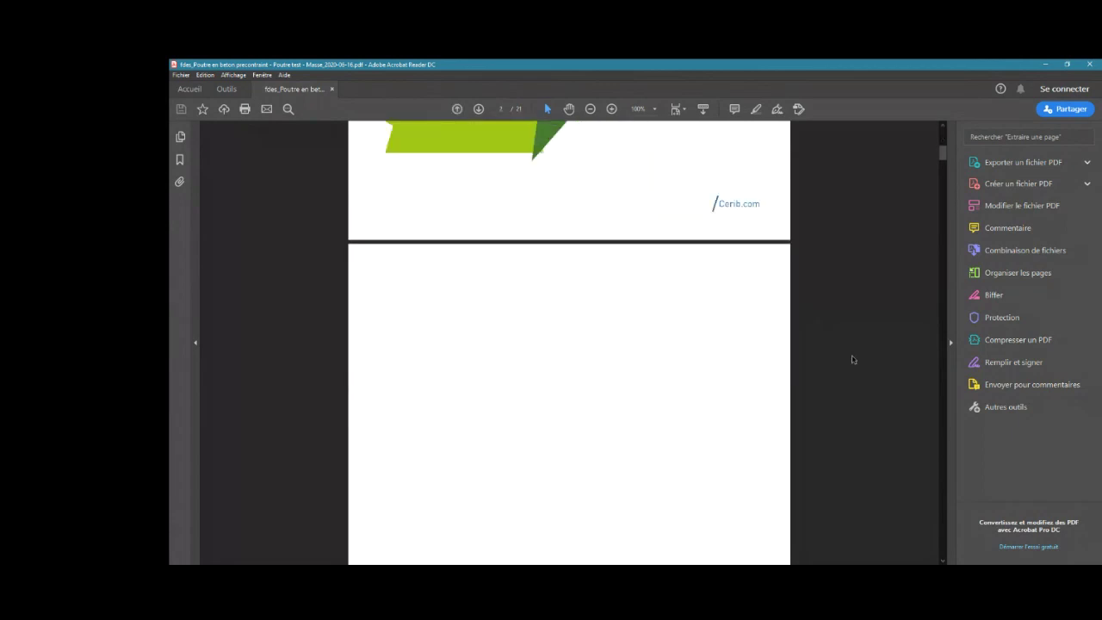
scroll(853, 360, "down", 15)
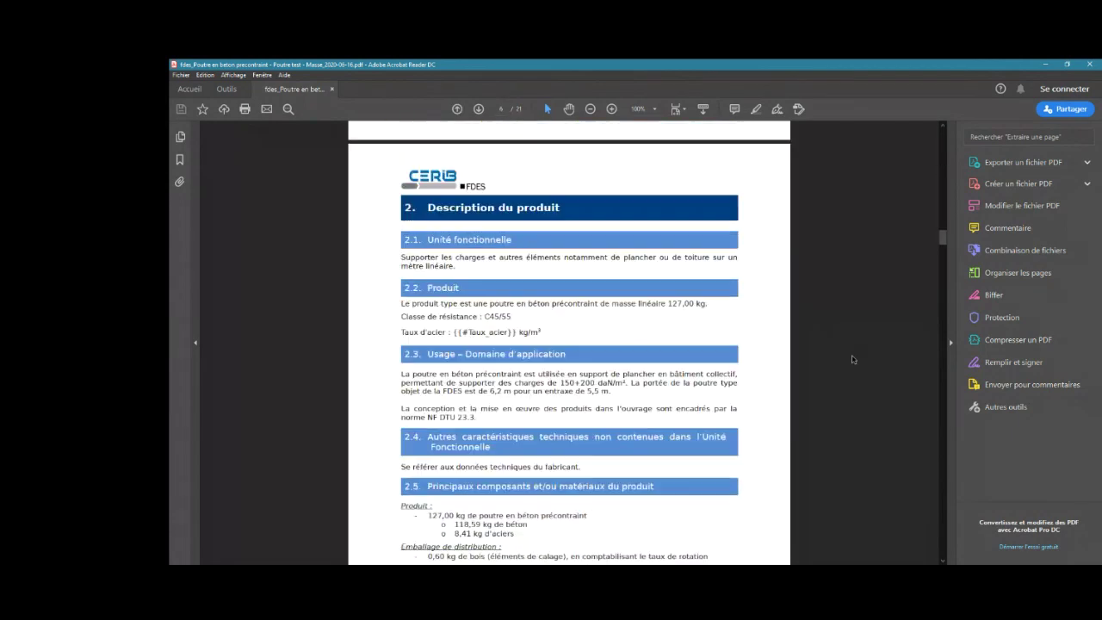
scroll(853, 360, "down", 20)
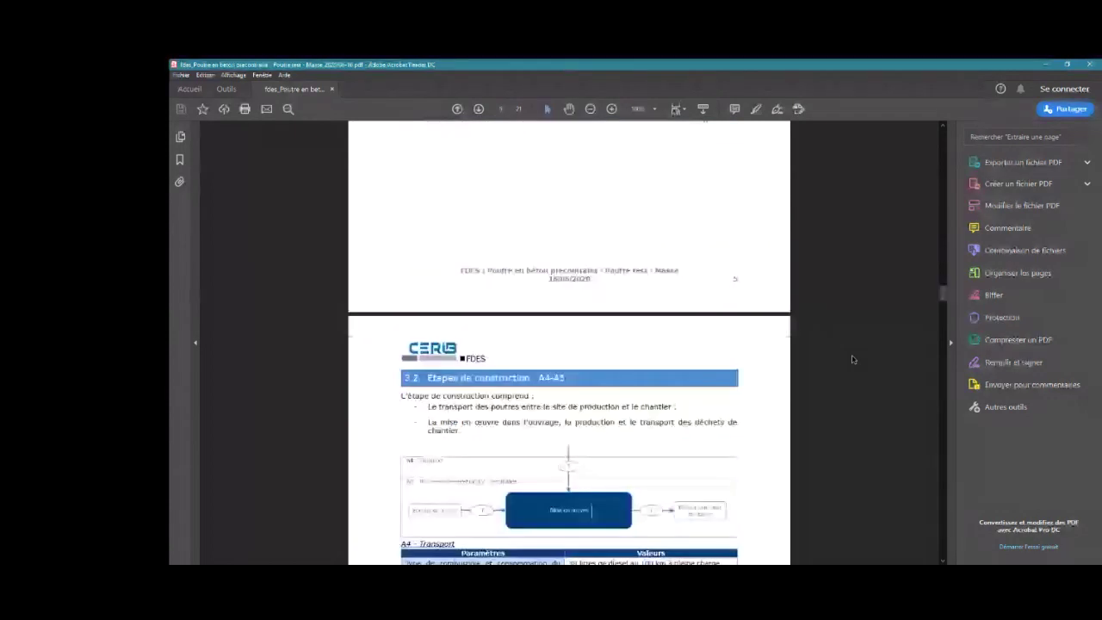
scroll(852, 360, "down", 10)
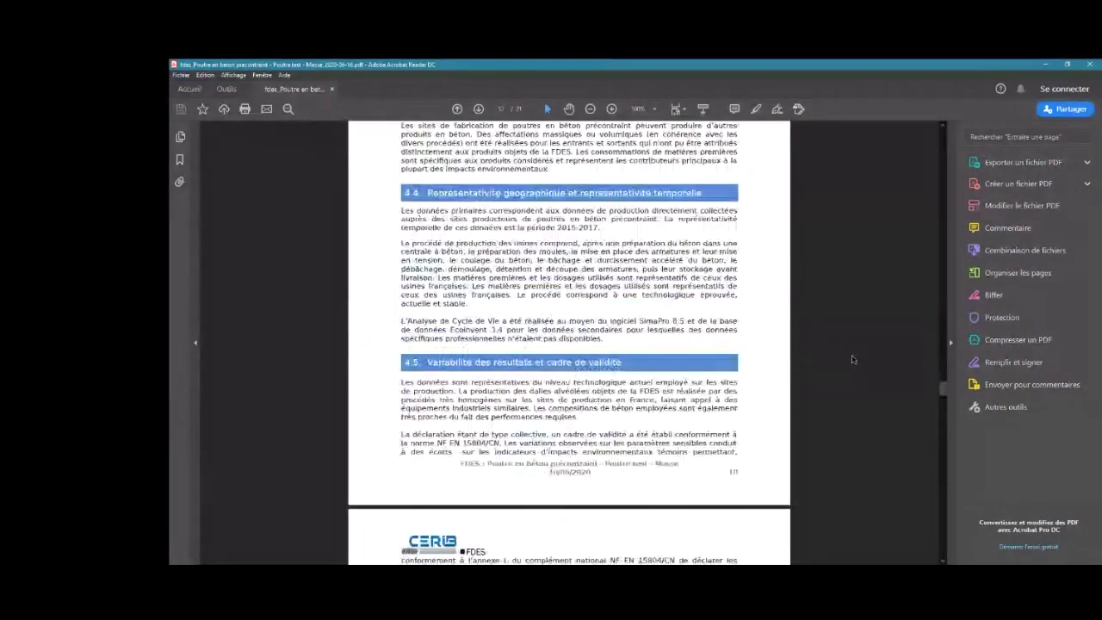
scroll(852, 360, "down", 20)
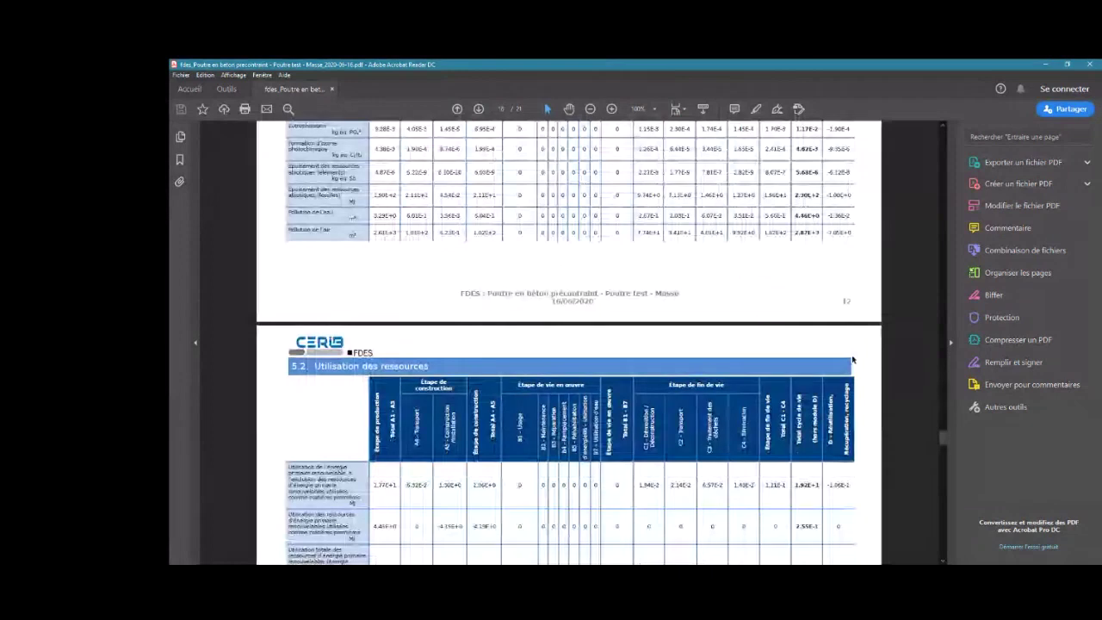
scroll(850, 358, "down", 2)
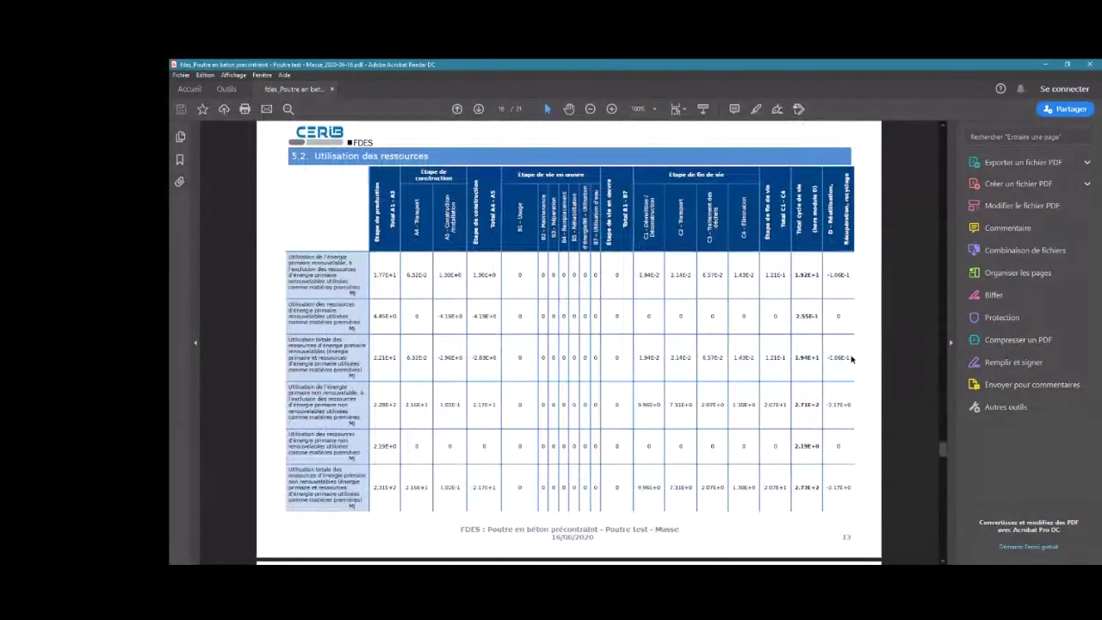
left_click(1090, 68)
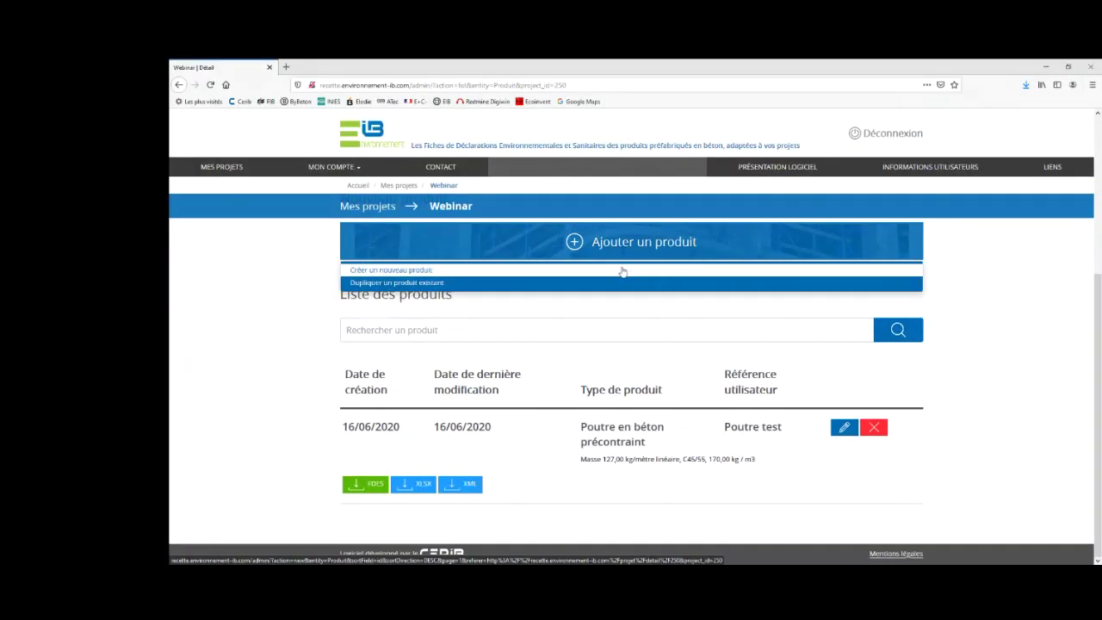
Step: Start a new product in the Webinar project with reference mur and type Mur à Coffrage Intégré
left_click(623, 272)
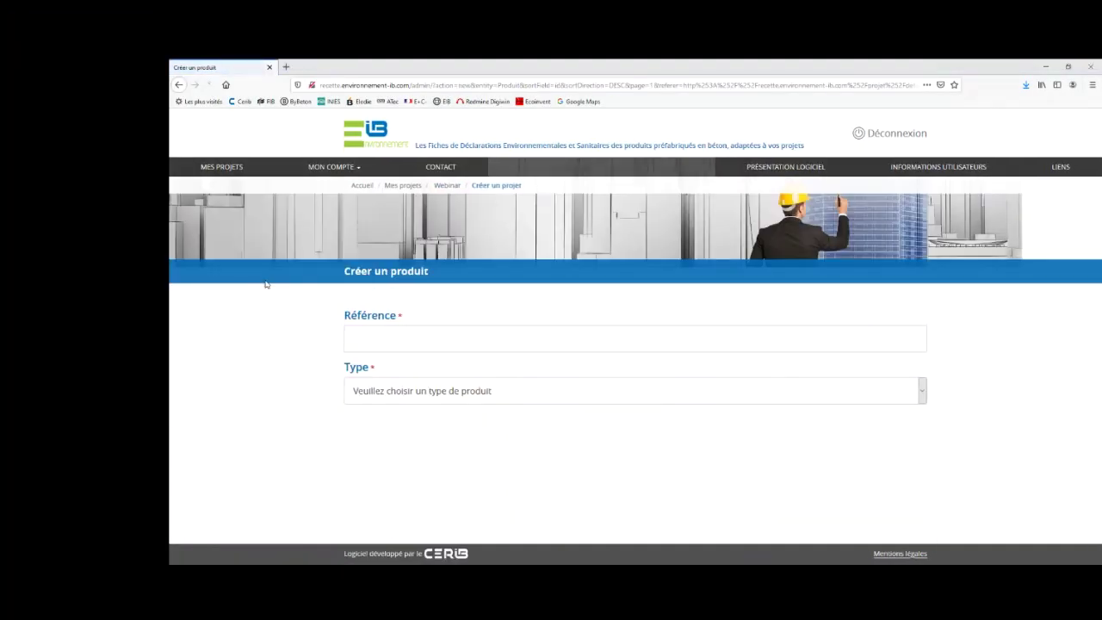
left_click(419, 340)
type("mur")
left_click(278, 357)
left_click(441, 392)
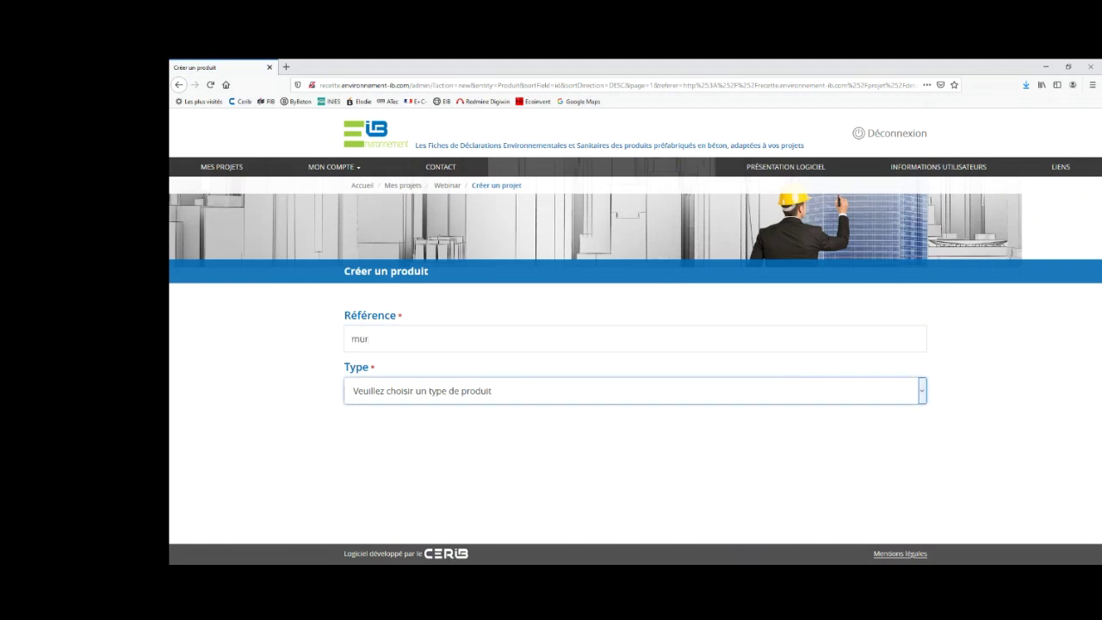
left_click(399, 508)
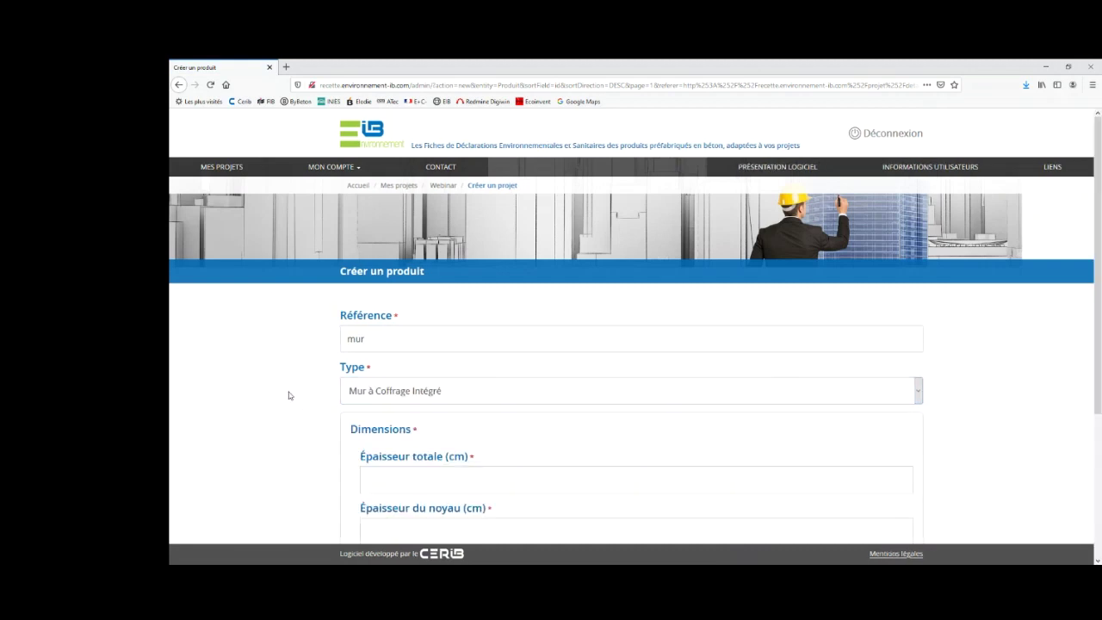
Step: Enter a total thickness of 20 cm and a core thickness of 8.5 cm for the wall
scroll(289, 396, "down", 1)
scroll(289, 395, "down", 2)
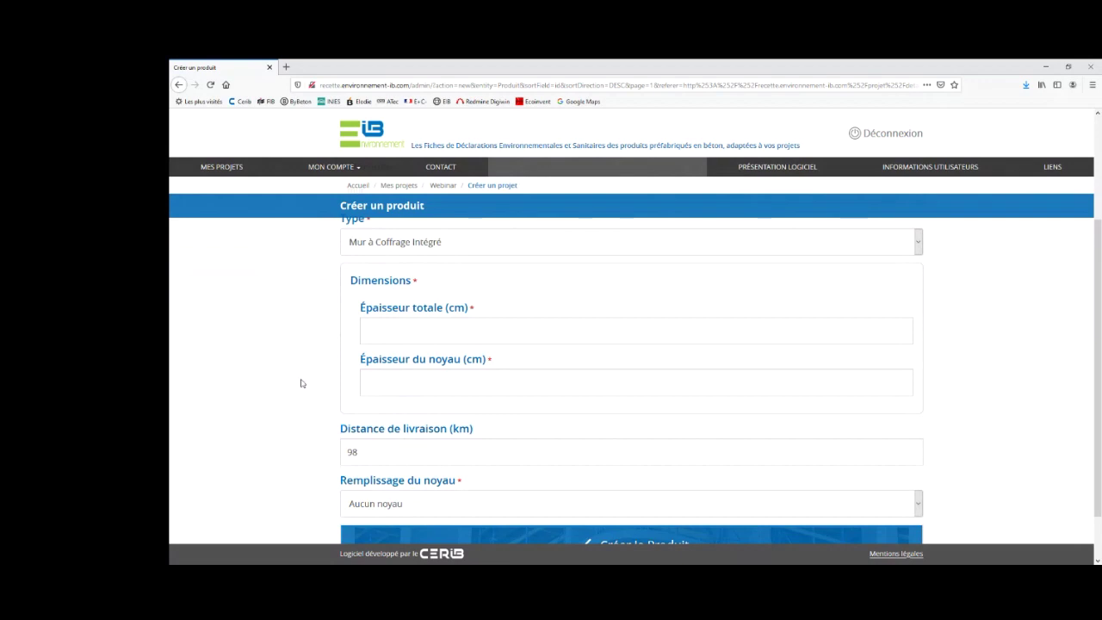
left_click(424, 327)
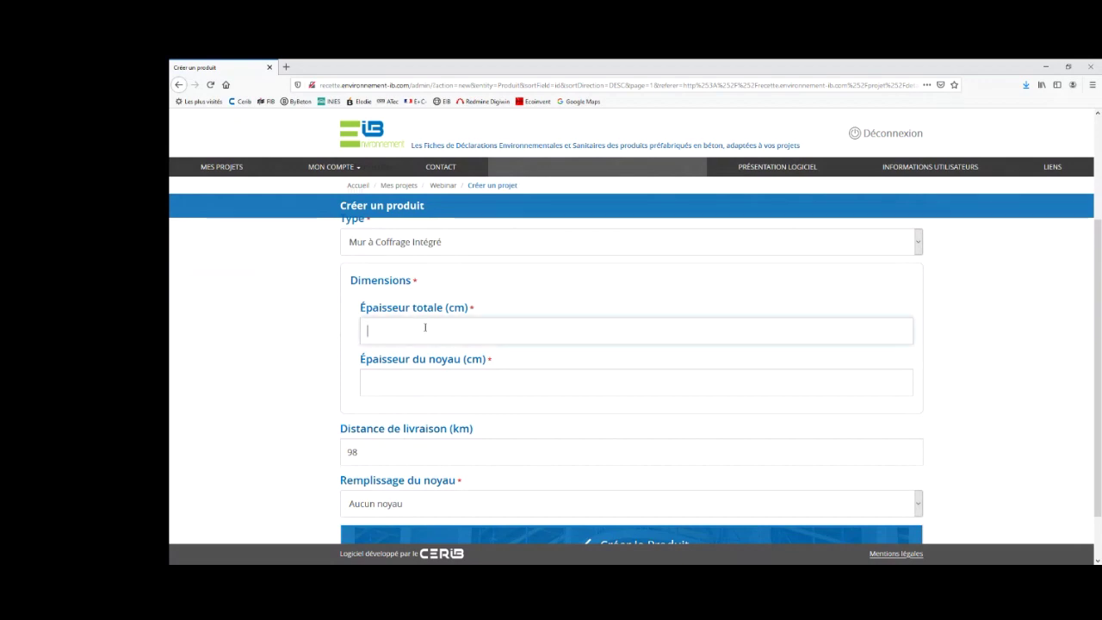
type("20")
left_click(404, 379)
type("8.5")
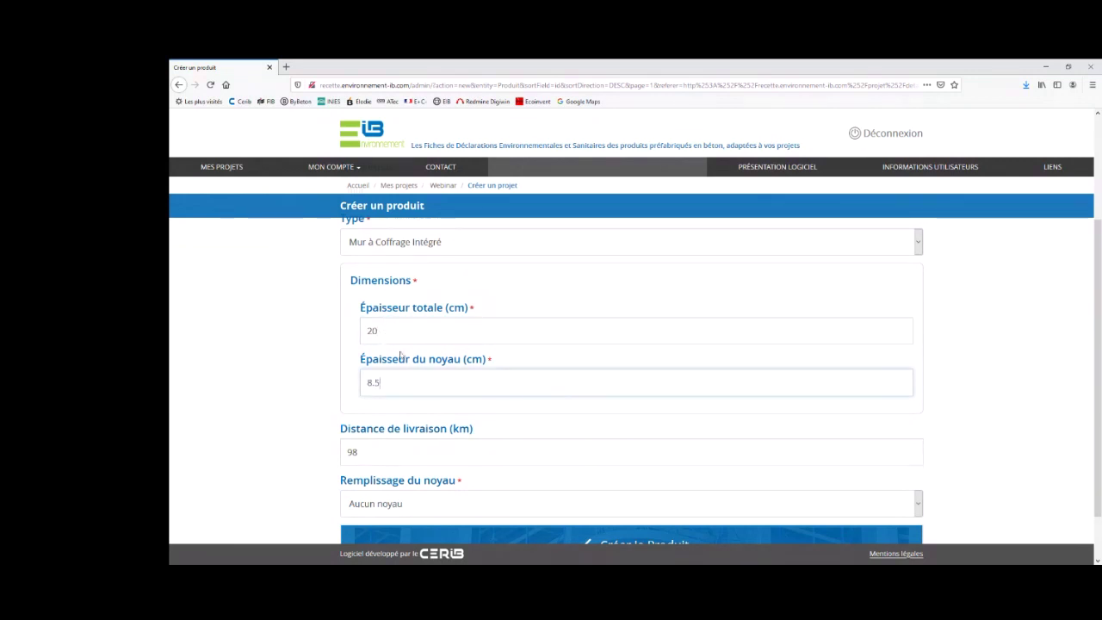
Step: Set the wall's total thickness to 30 cm and its core thickness to 20 cm
left_click_drag(379, 330, 360, 330)
type("30")
left_click(340, 347)
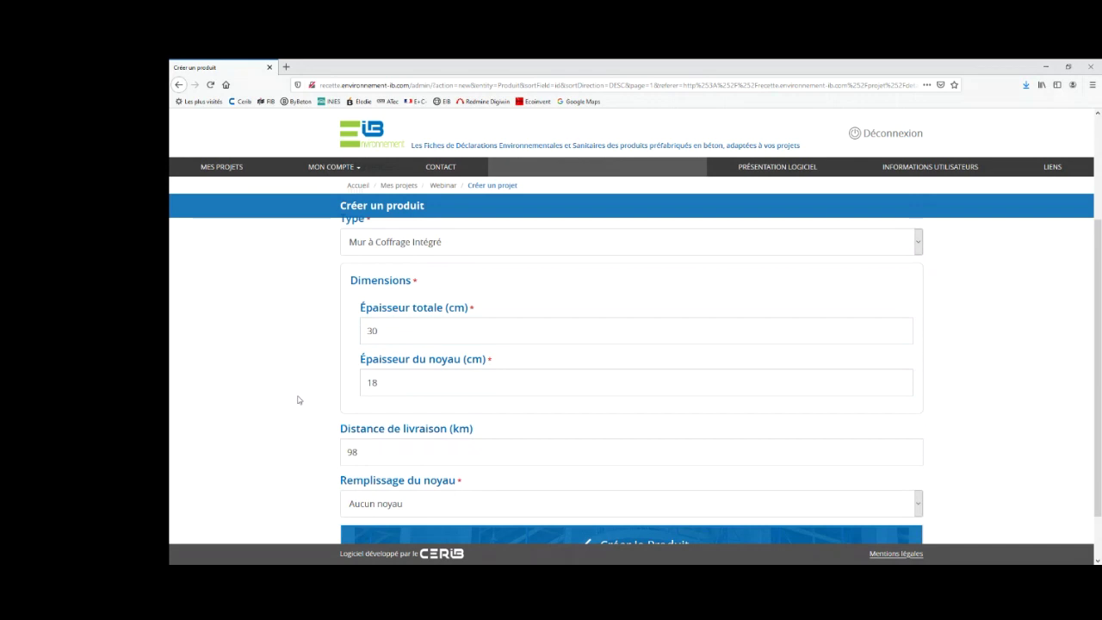
left_click(375, 382)
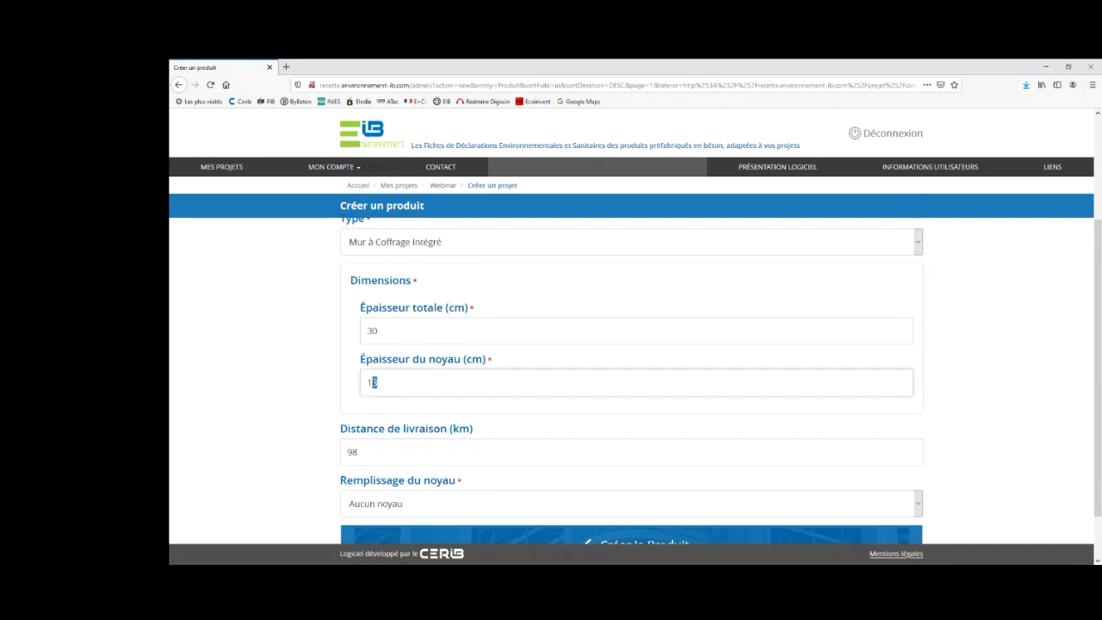
double_click(374, 382)
type("20")
left_click(329, 388)
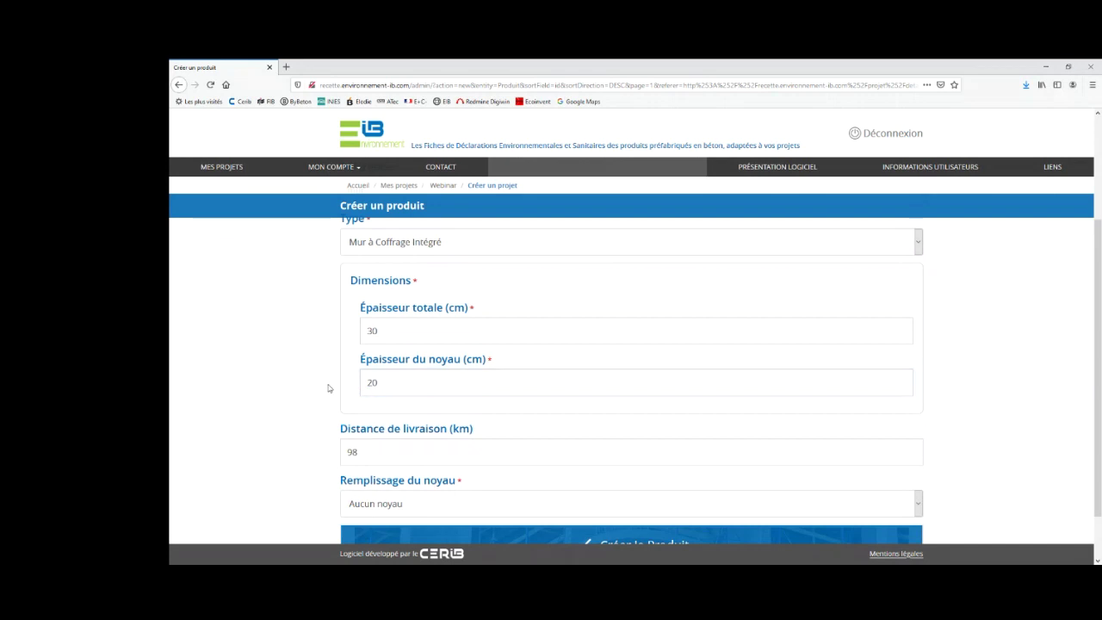
Step: Set the delivery distance to 150 km and keep Aucun noyau as the core filling after viewing its options
scroll(328, 388, "down", 1)
double_click(341, 402)
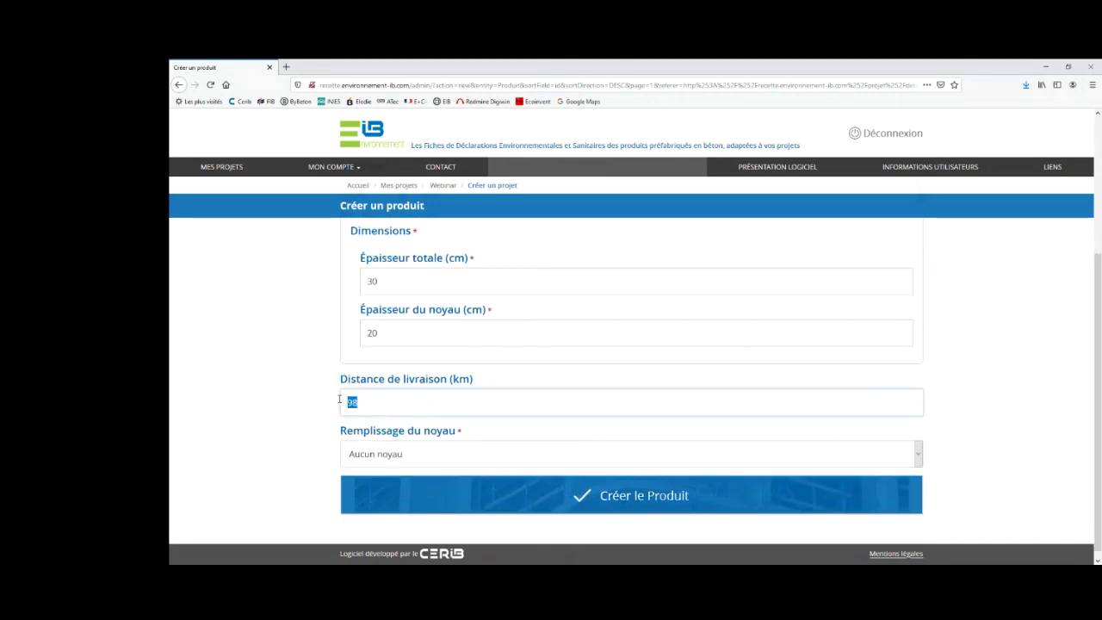
type("150")
left_click(325, 408)
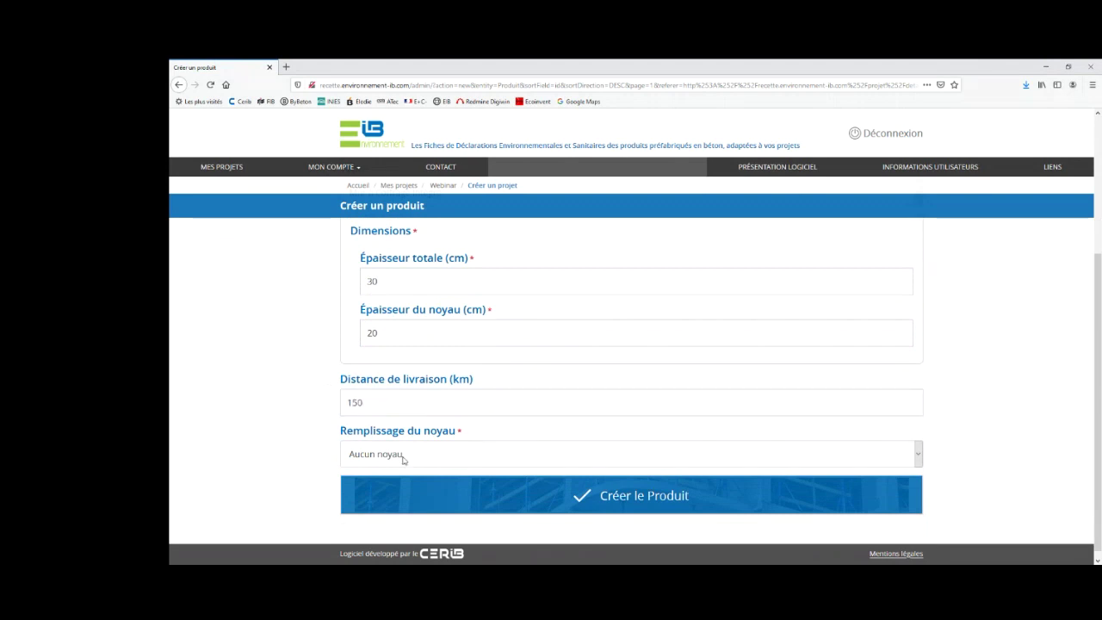
scroll(477, 405, "down", 1)
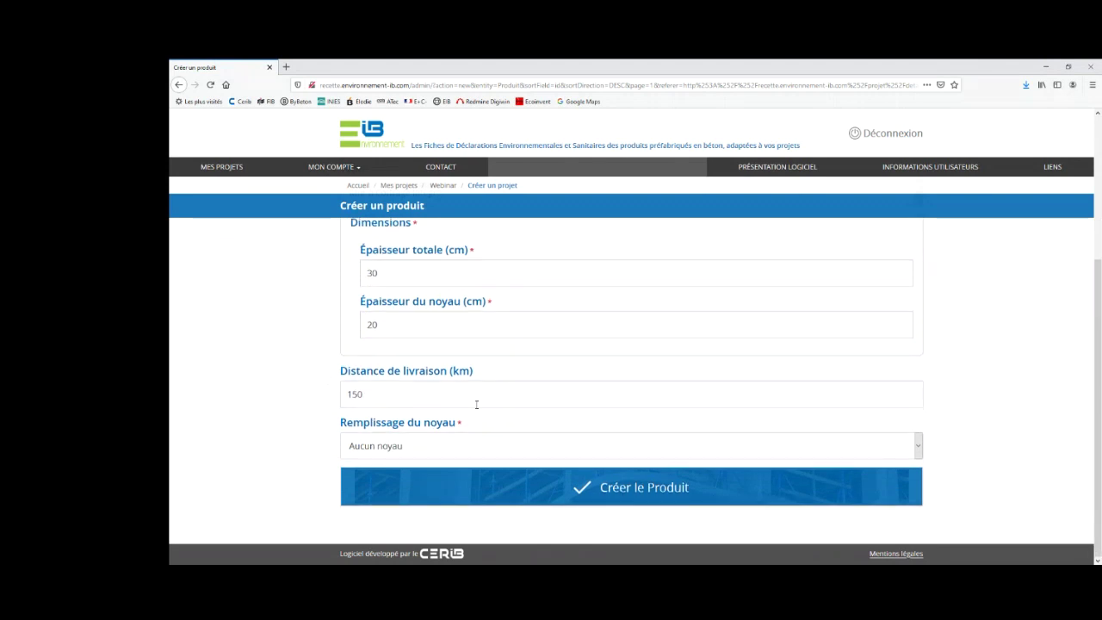
left_click(444, 445)
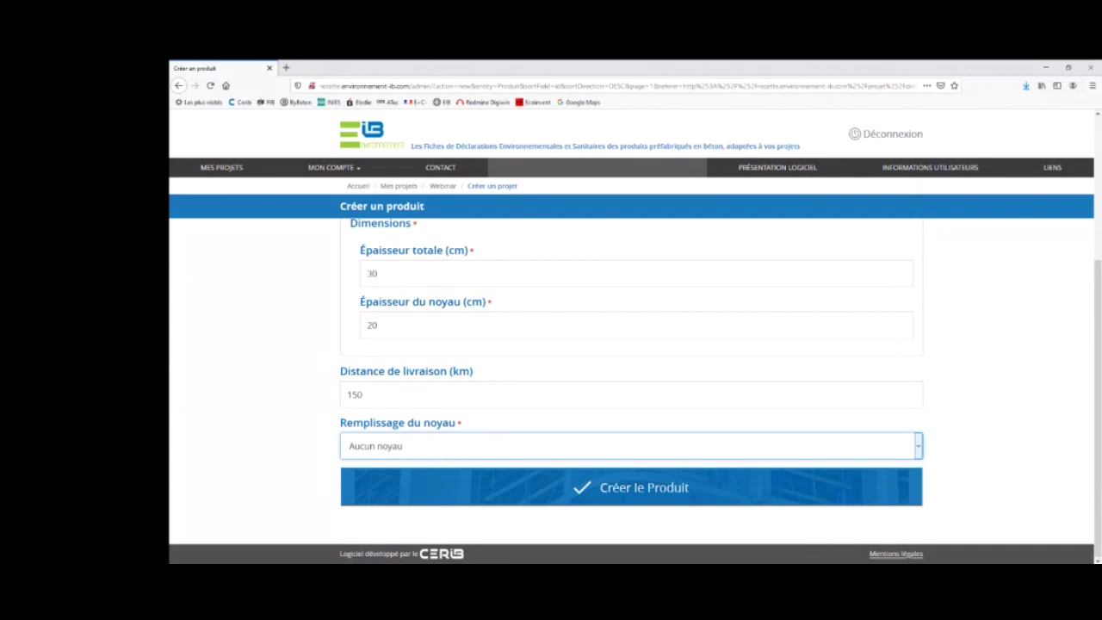
left_click(278, 445)
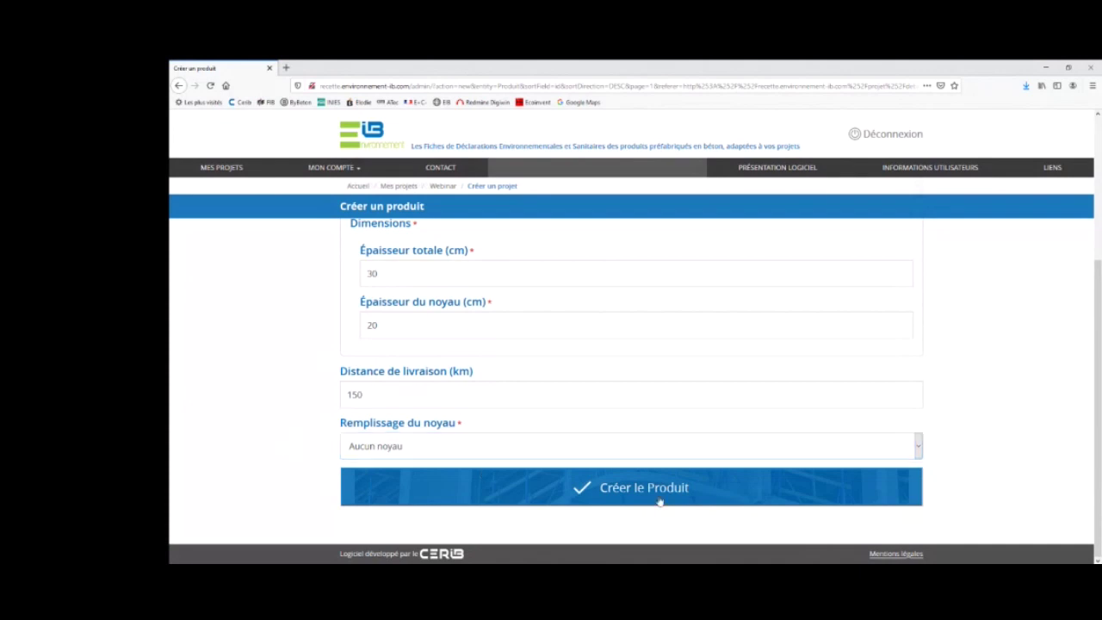
Step: Create the wall product and view its entry in the project's product list
left_click(659, 501)
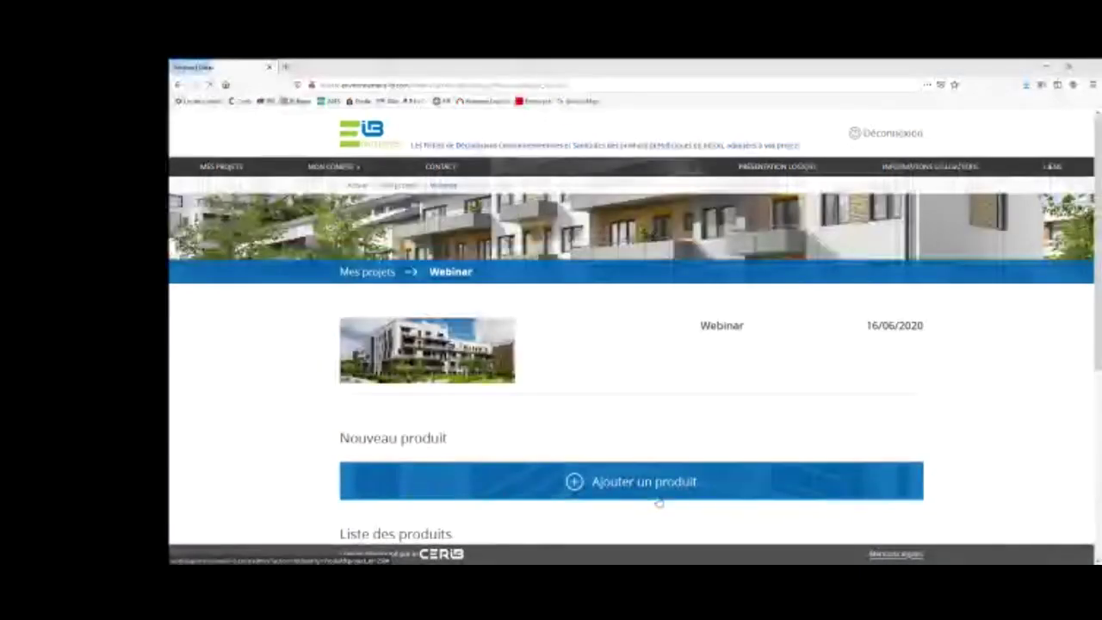
scroll(300, 394, "down", 5)
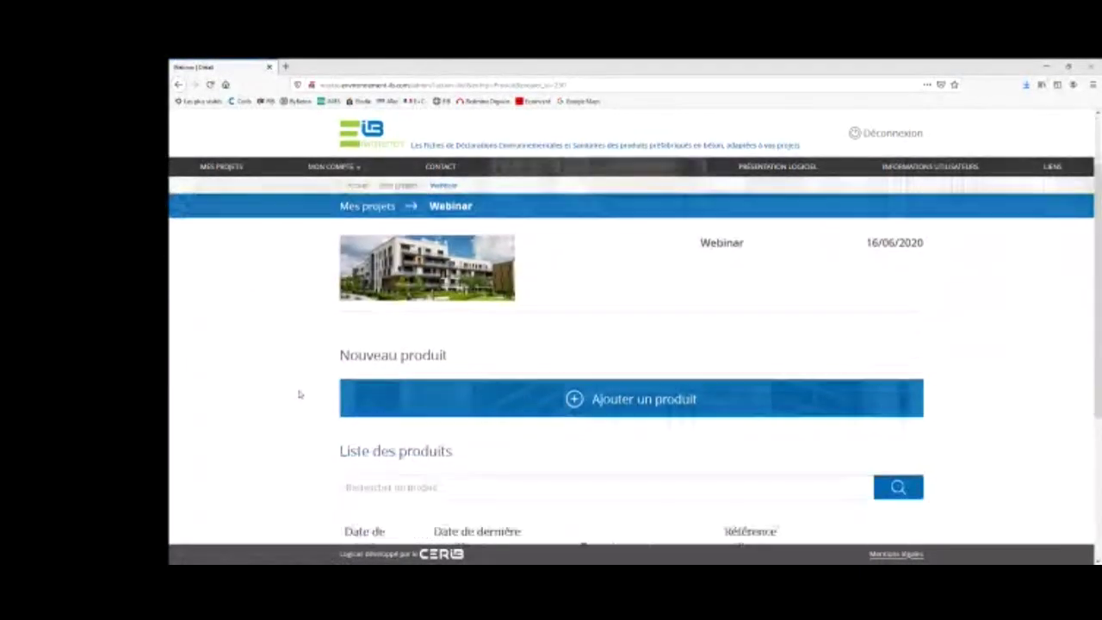
scroll(300, 394, "down", 2)
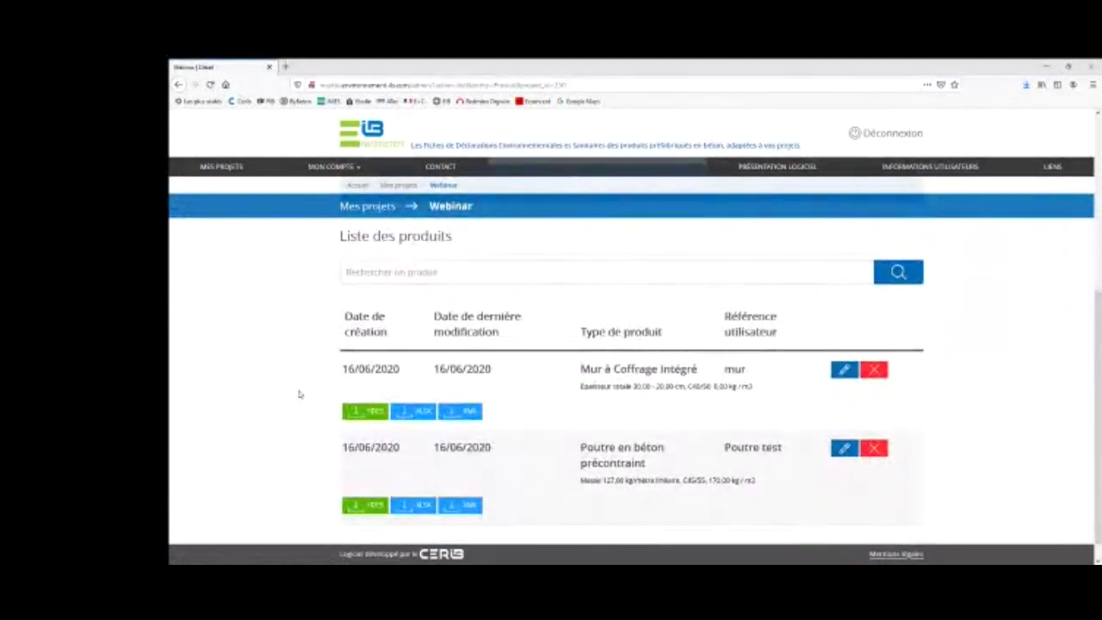
scroll(300, 395, "down", 1)
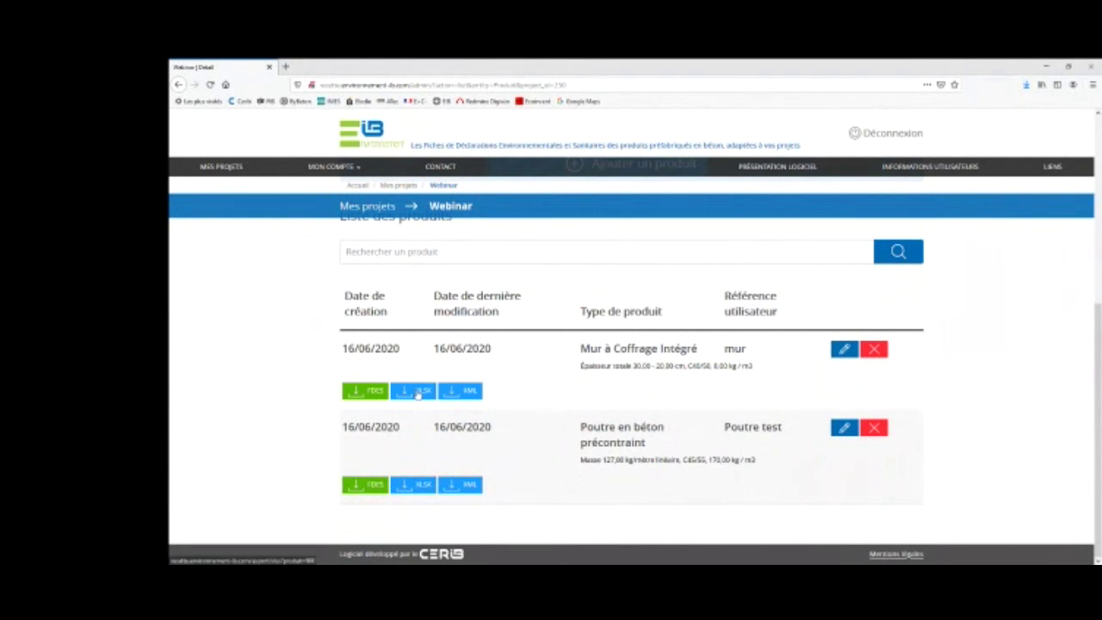
Step: Download the XML export of mur and examine its identifier, product name, configurator name and functional unit in Code Writer
left_click(465, 395)
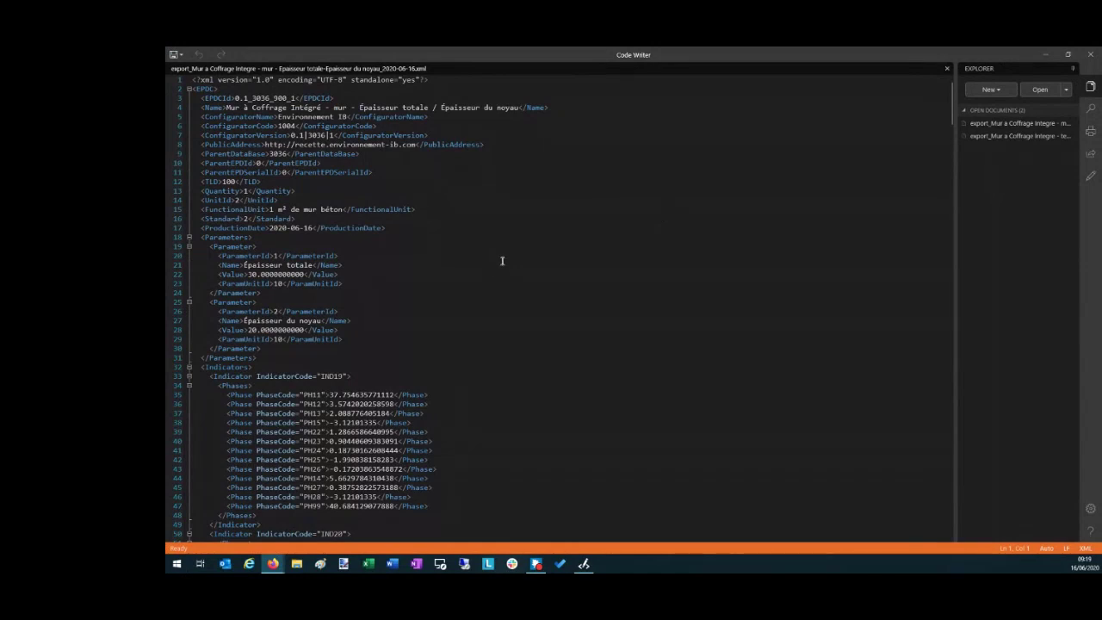
left_click_drag(337, 98, 209, 97)
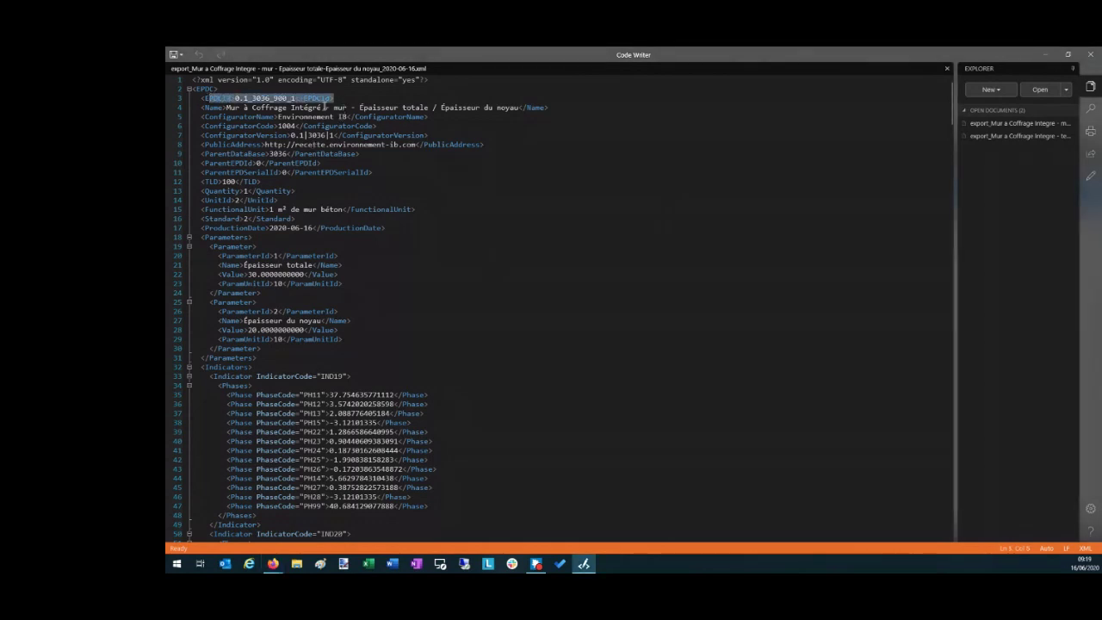
left_click(335, 99)
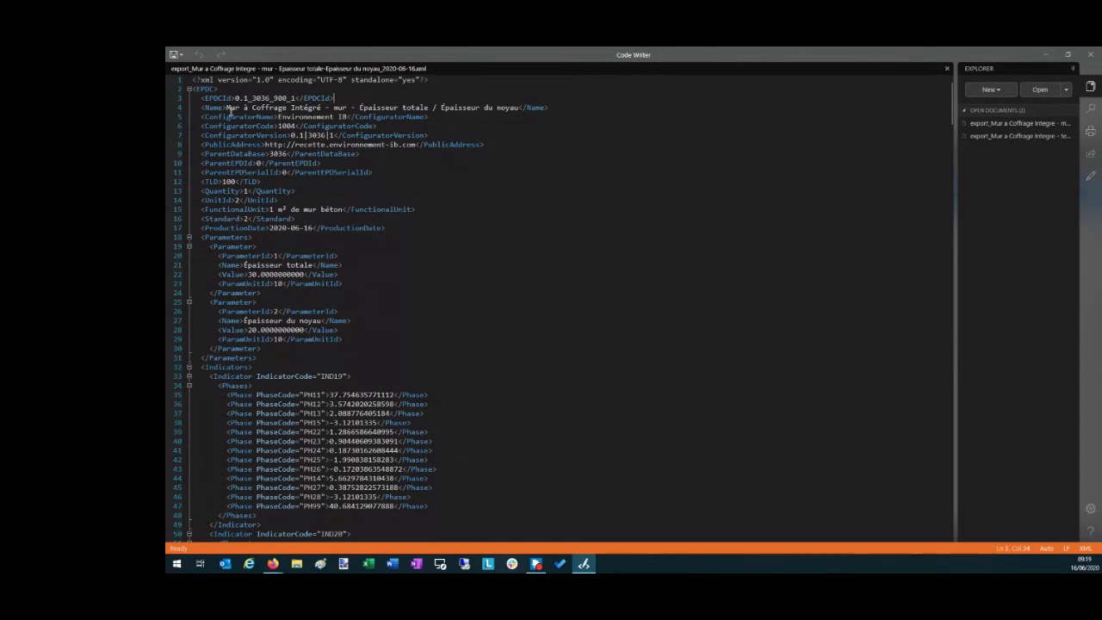
left_click_drag(242, 107, 358, 108)
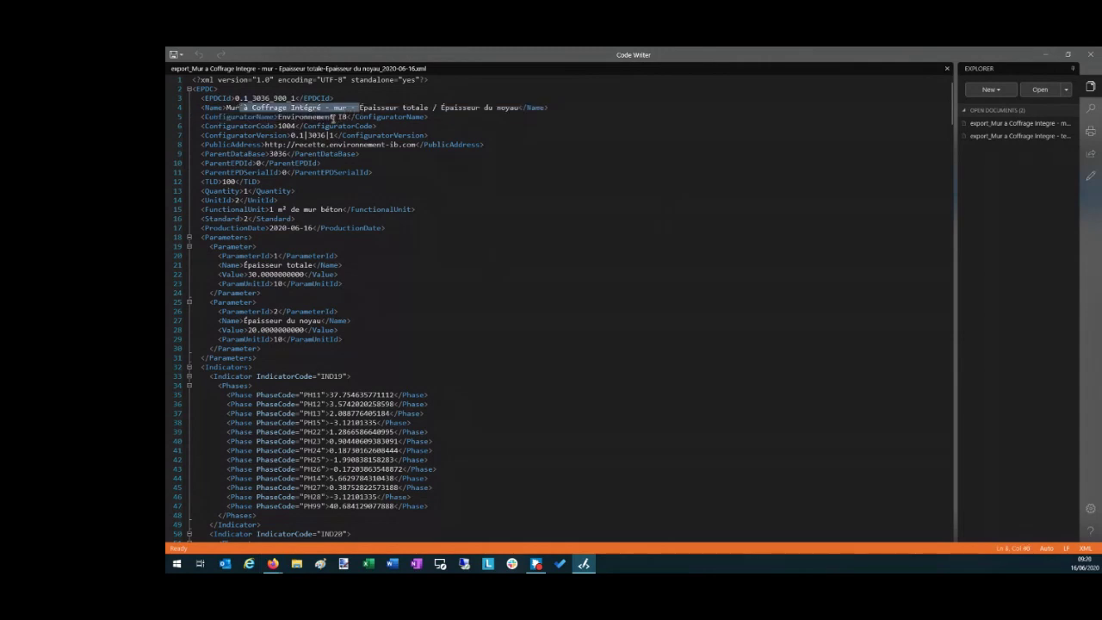
left_click(348, 116)
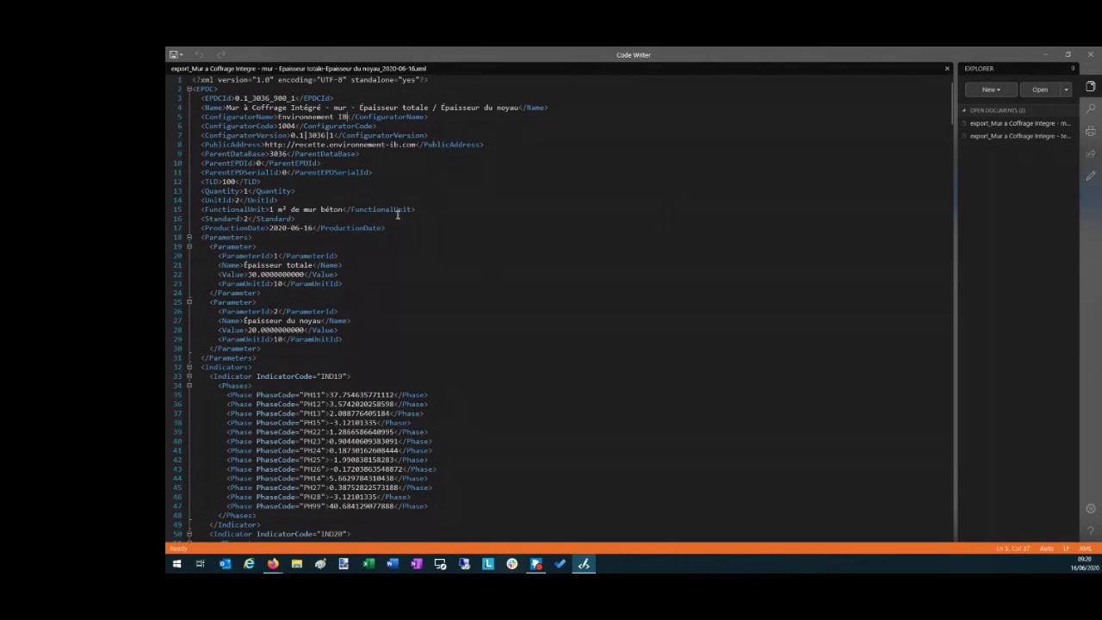
left_click_drag(340, 209, 277, 210)
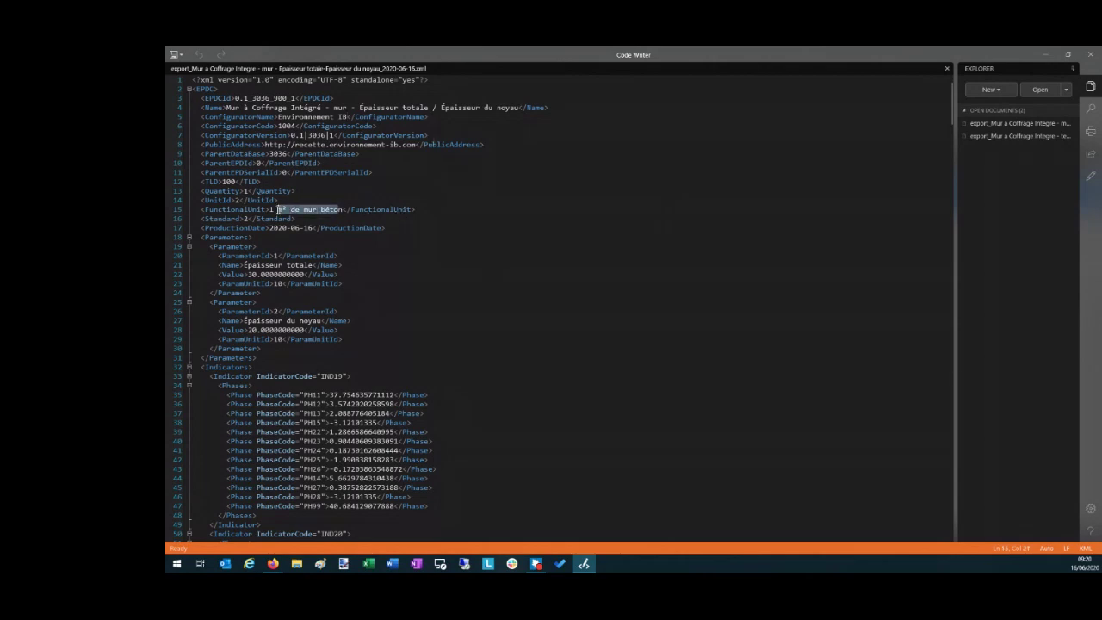
Step: Examine the Épaisseur totale and Épaisseur du noyau parameters and the indicator values by phase in the wall's XML export, and close the file
left_click(277, 209)
left_click_drag(259, 265, 311, 265)
left_click(286, 274)
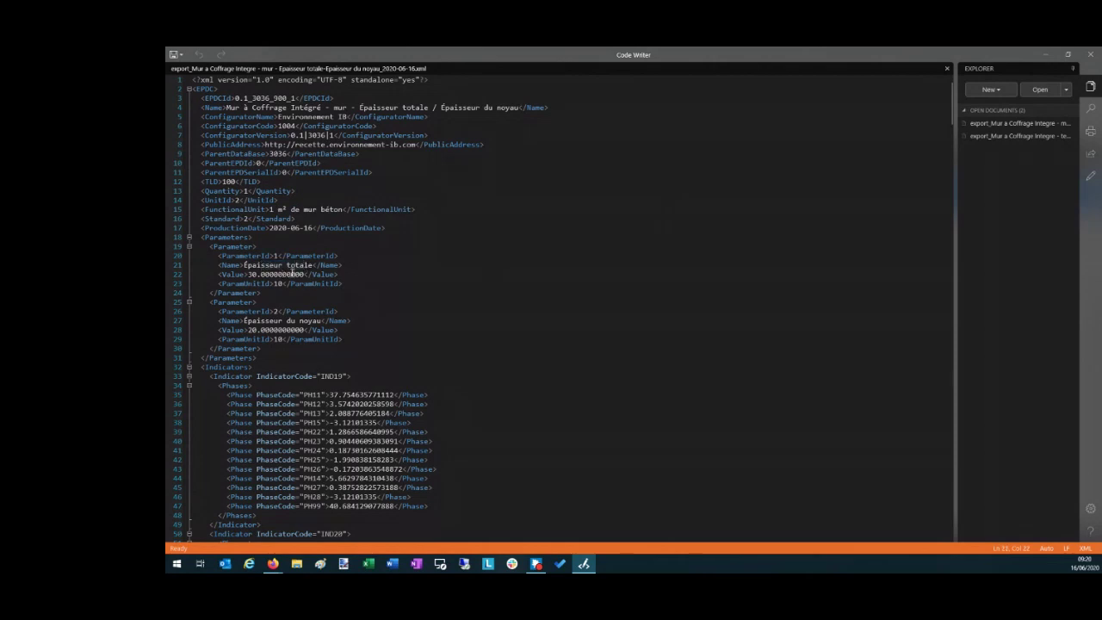
left_click(261, 329)
scroll(401, 370, "down", 7)
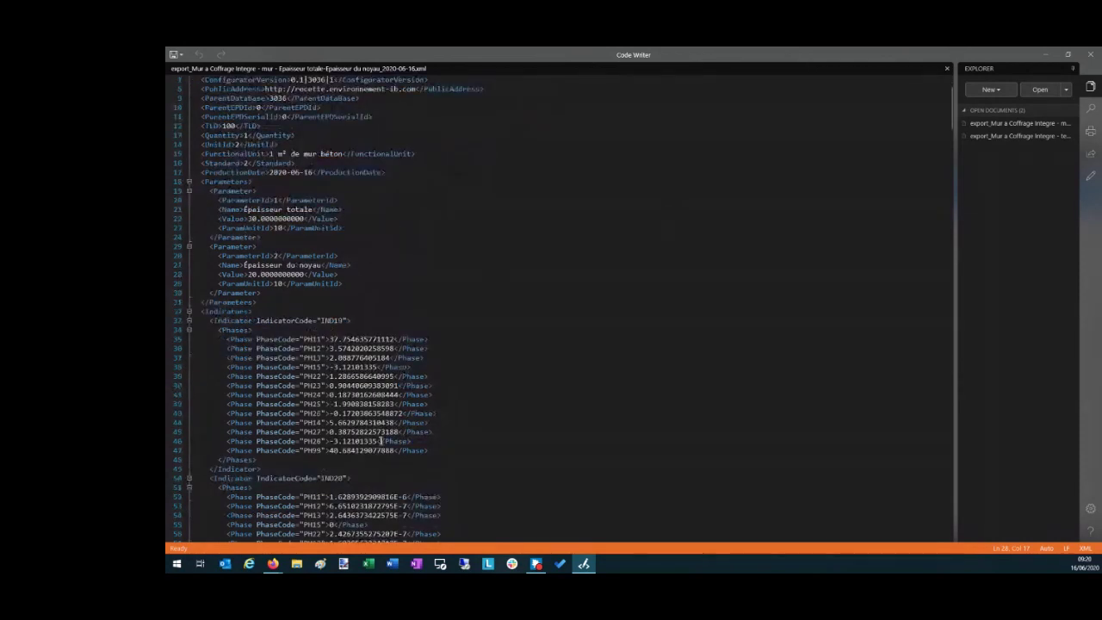
scroll(380, 441, "down", 6)
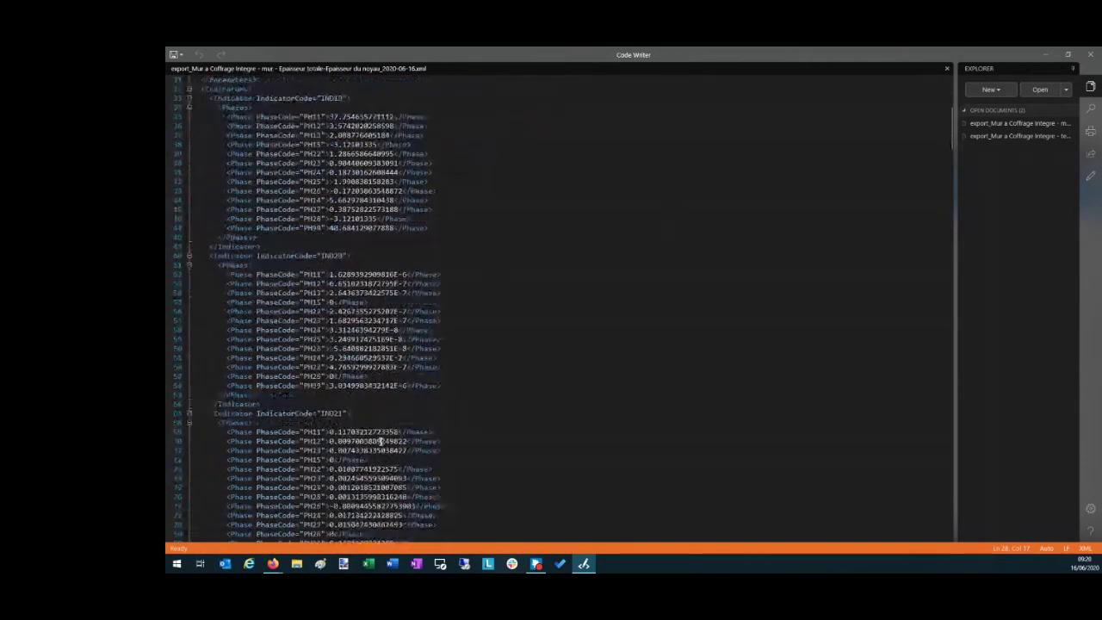
scroll(380, 441, "up", 13)
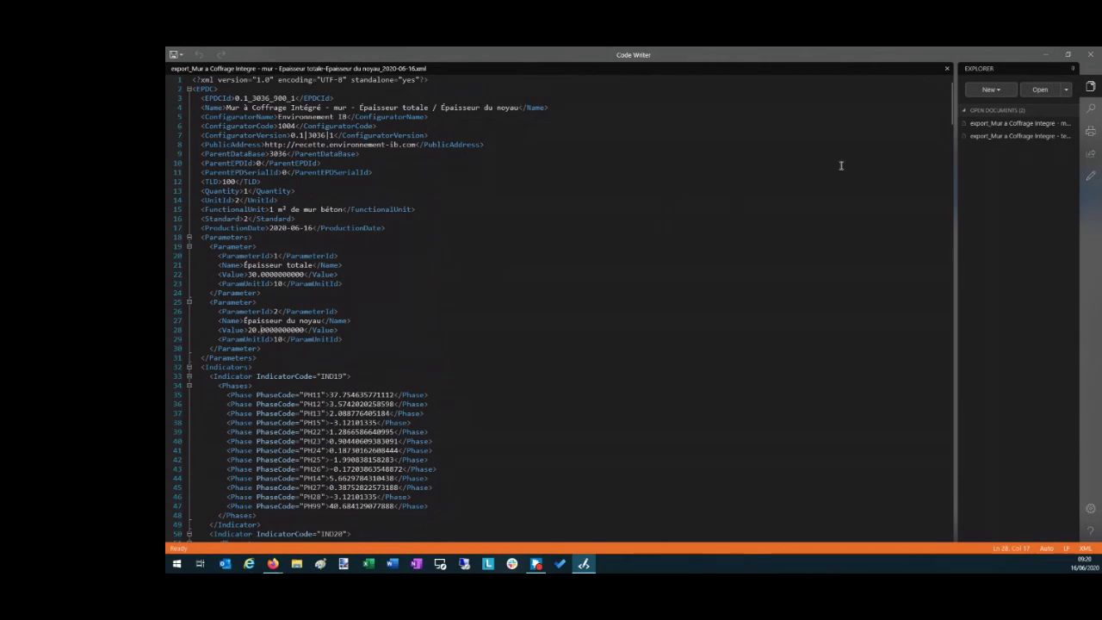
left_click(1092, 57)
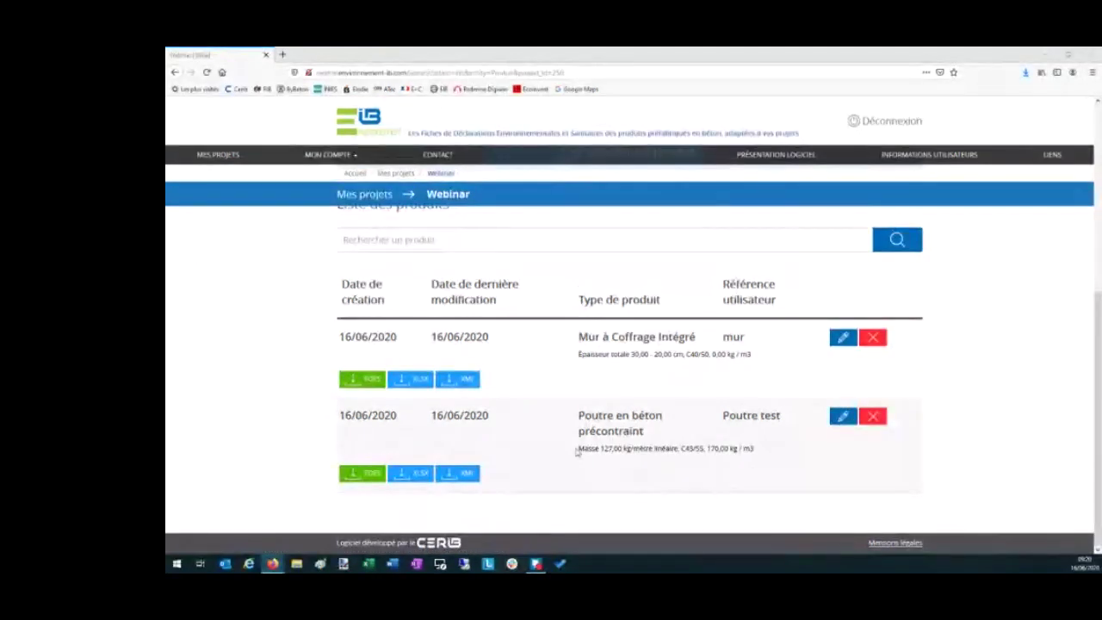
Step: Delete the Poutre test prestressed concrete beam from the Webinar project's product list and confirm its removal
left_click_drag(581, 448, 730, 449)
left_click(730, 449)
left_click(874, 417)
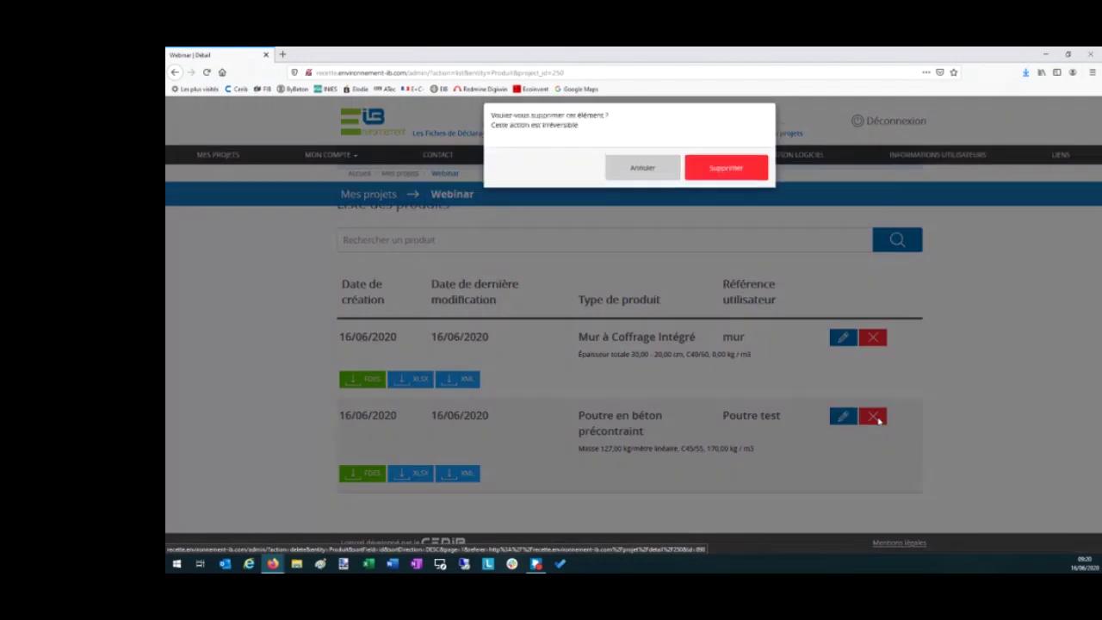
left_click(715, 177)
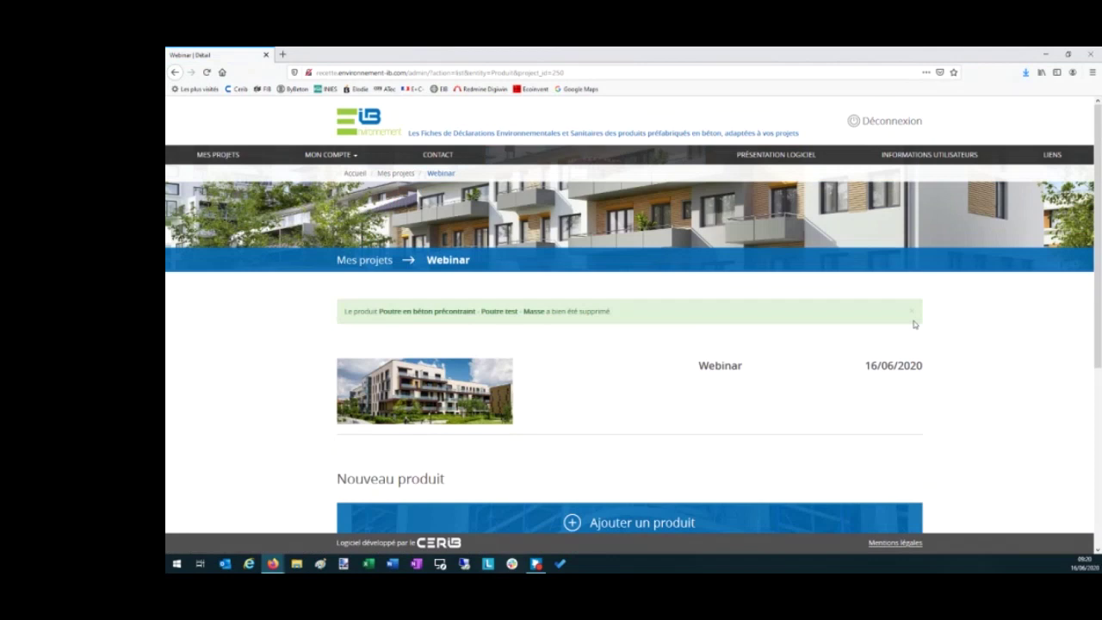
scroll(915, 324, "down", 1)
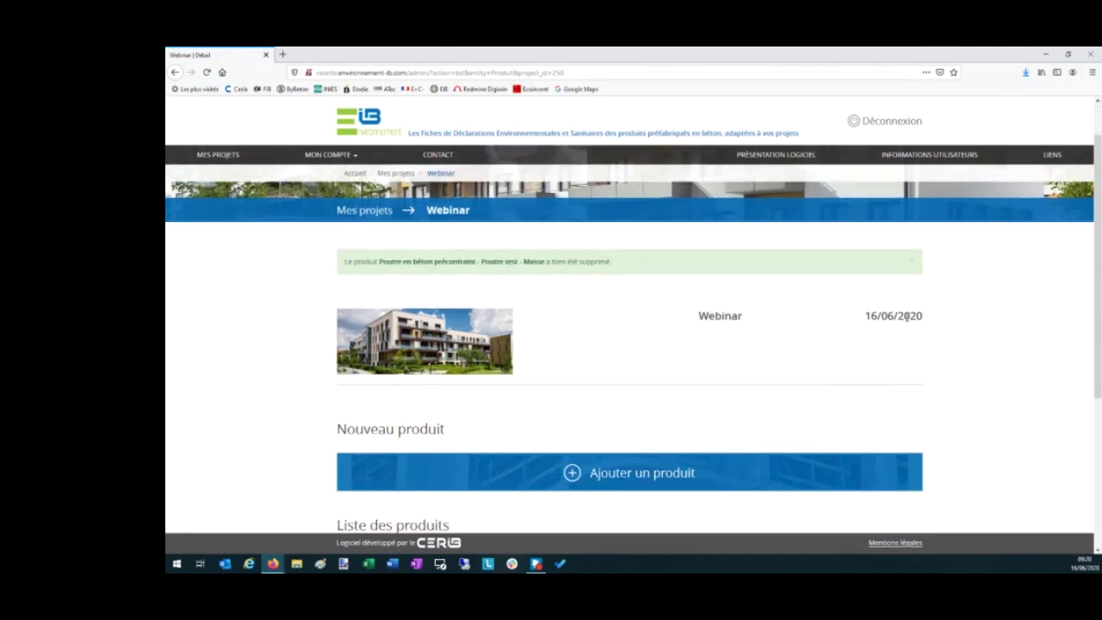